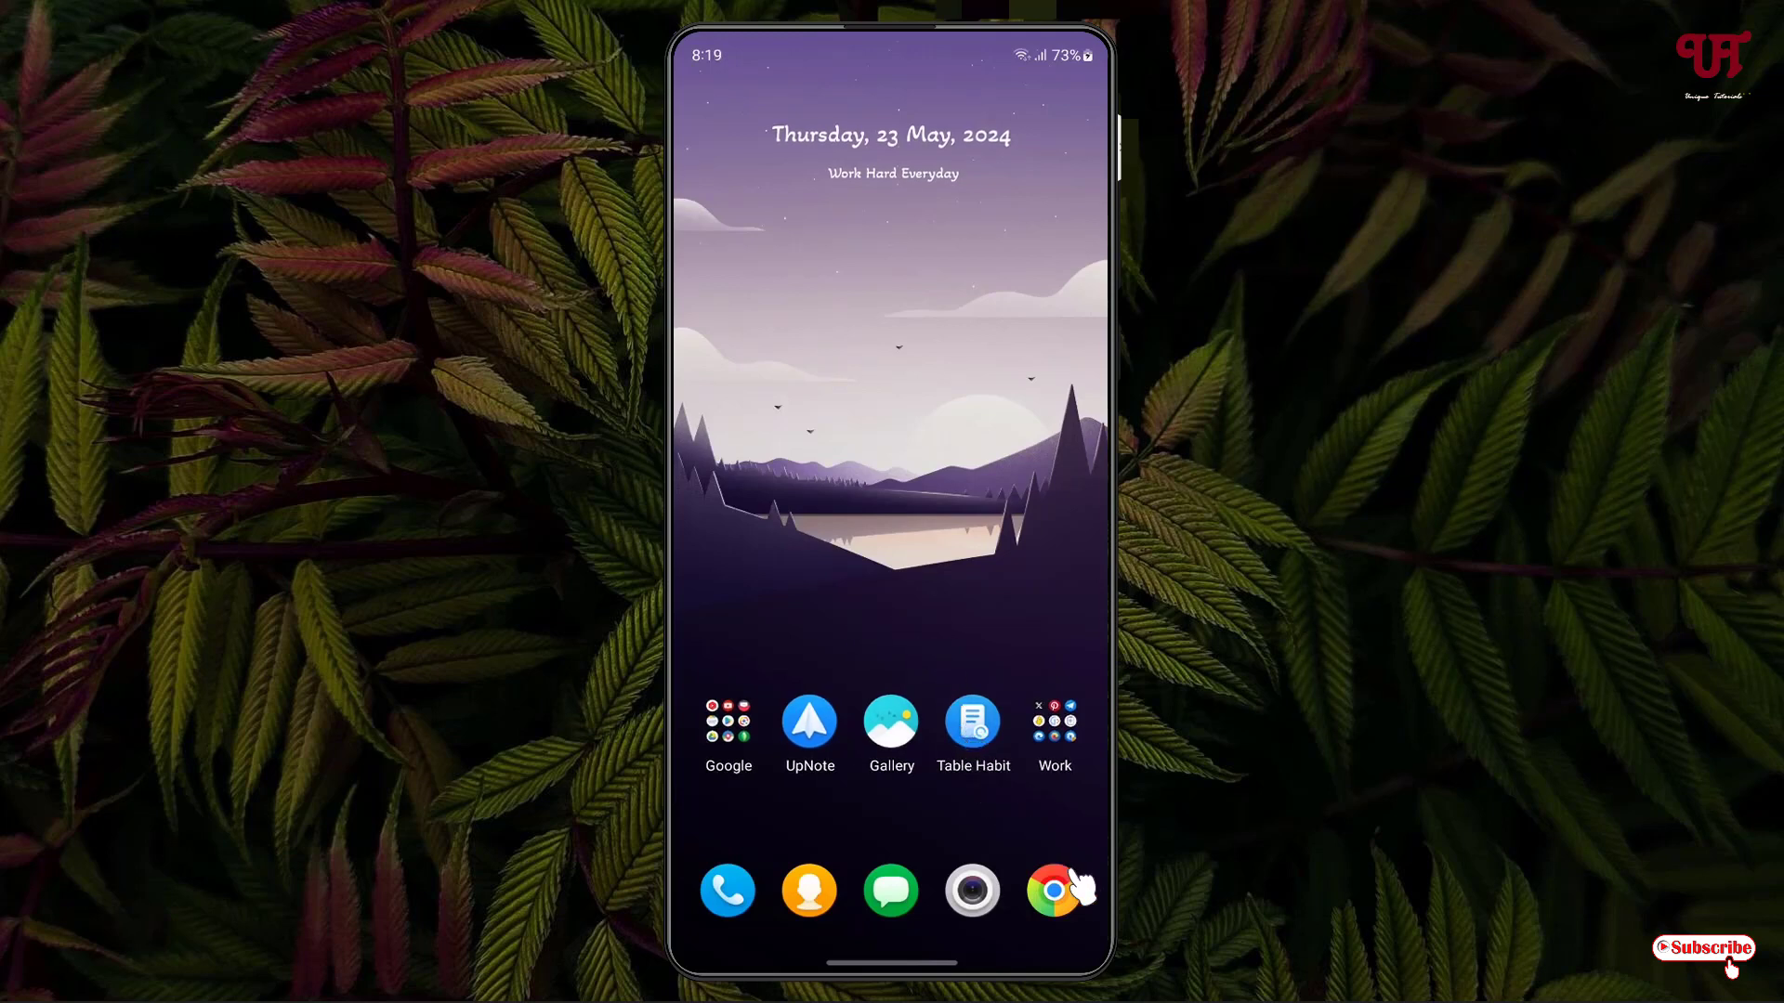
Go from the search results to the sspanak/tt9 GitHub releases and download tt9-v31.0.apk
left_click(1064, 914)
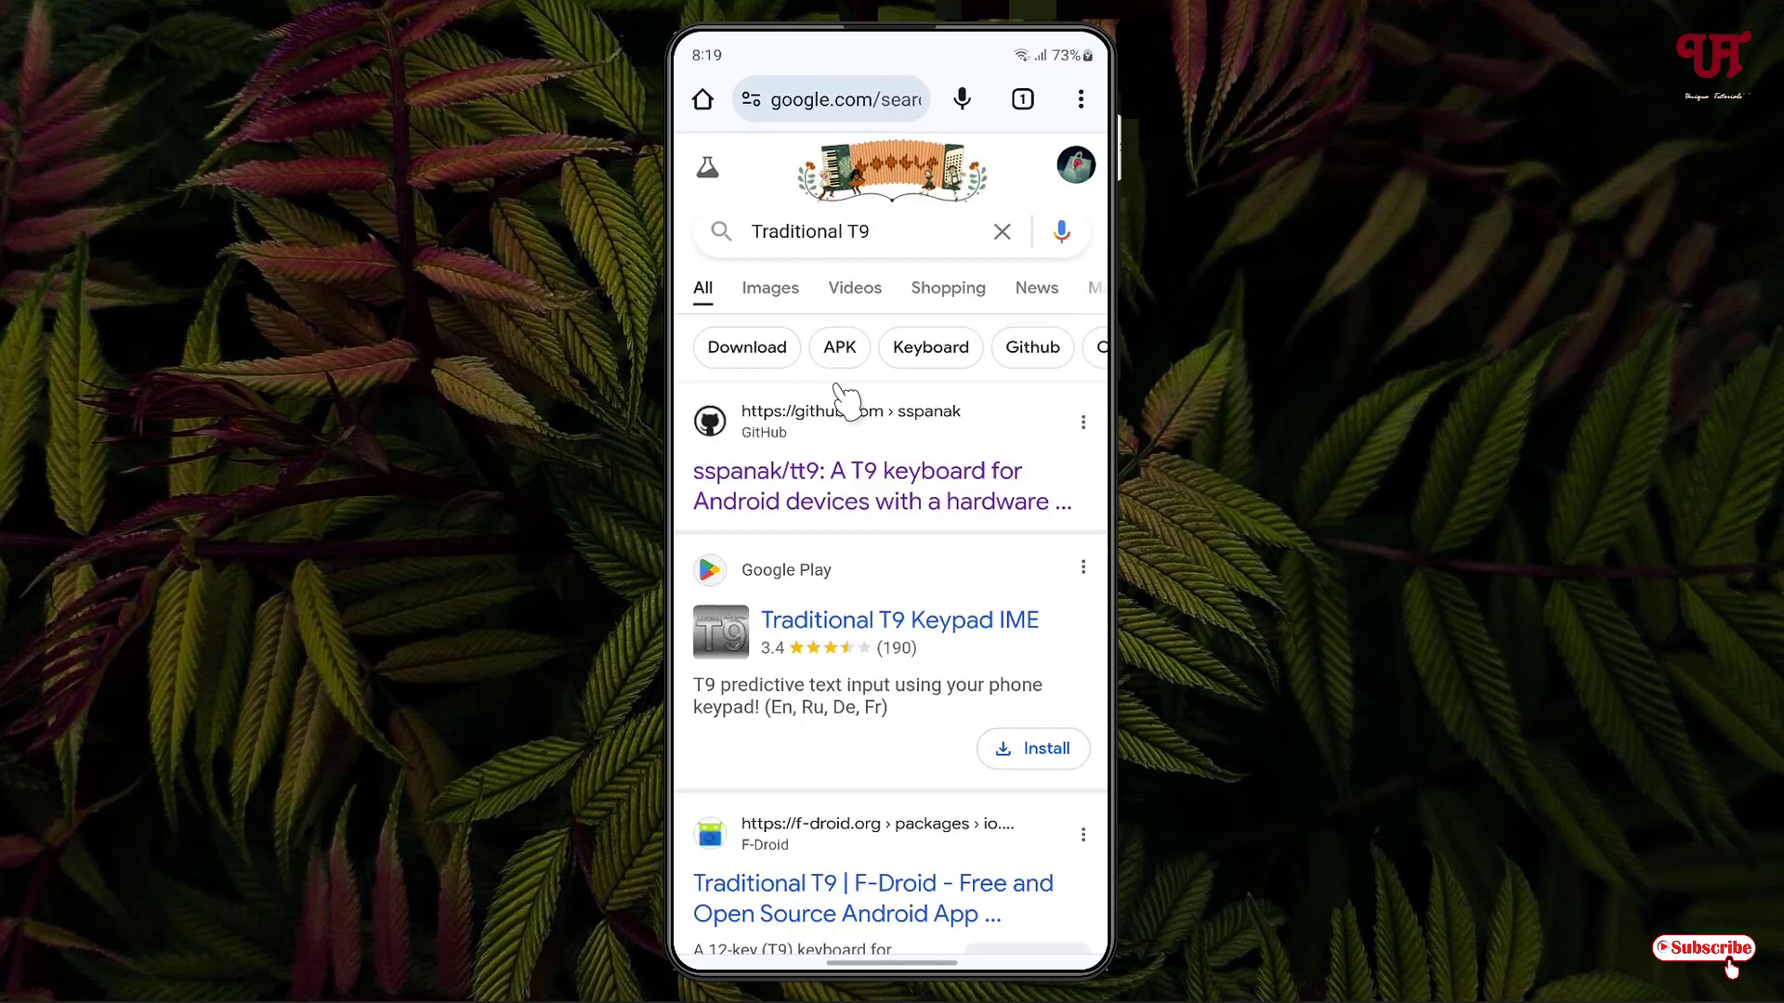
left_click(874, 487)
scroll(900, 581, "down", 10)
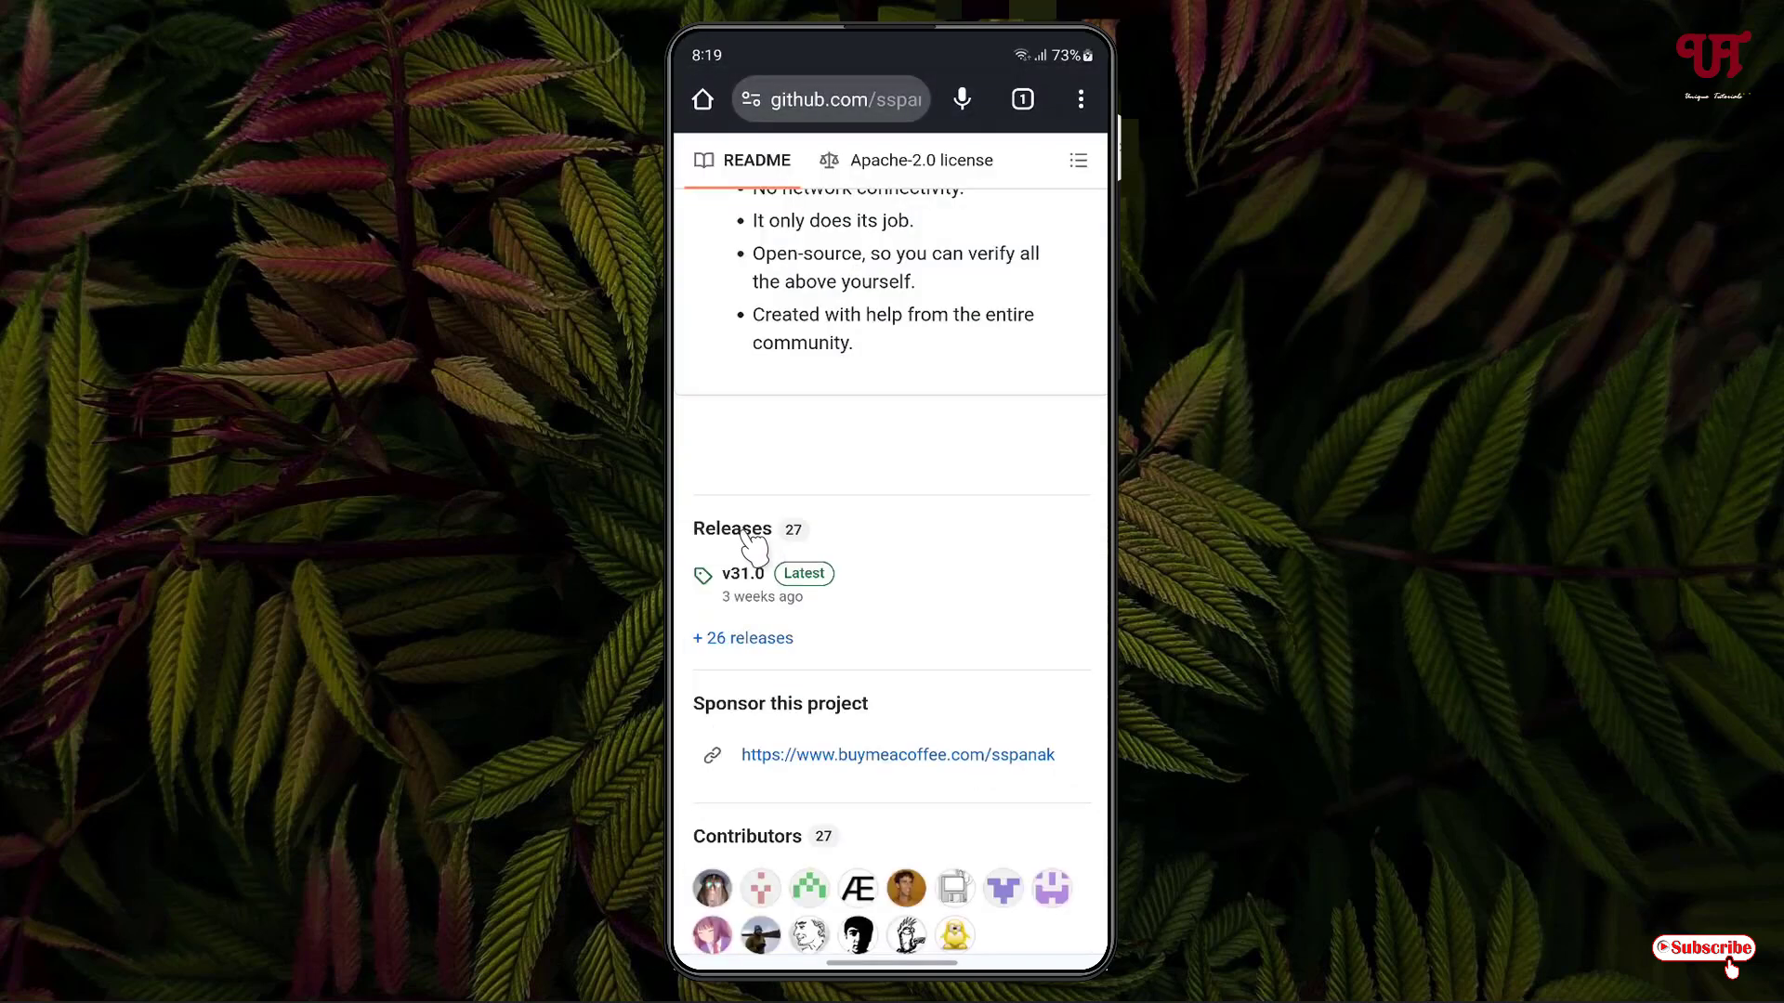
left_click(739, 530)
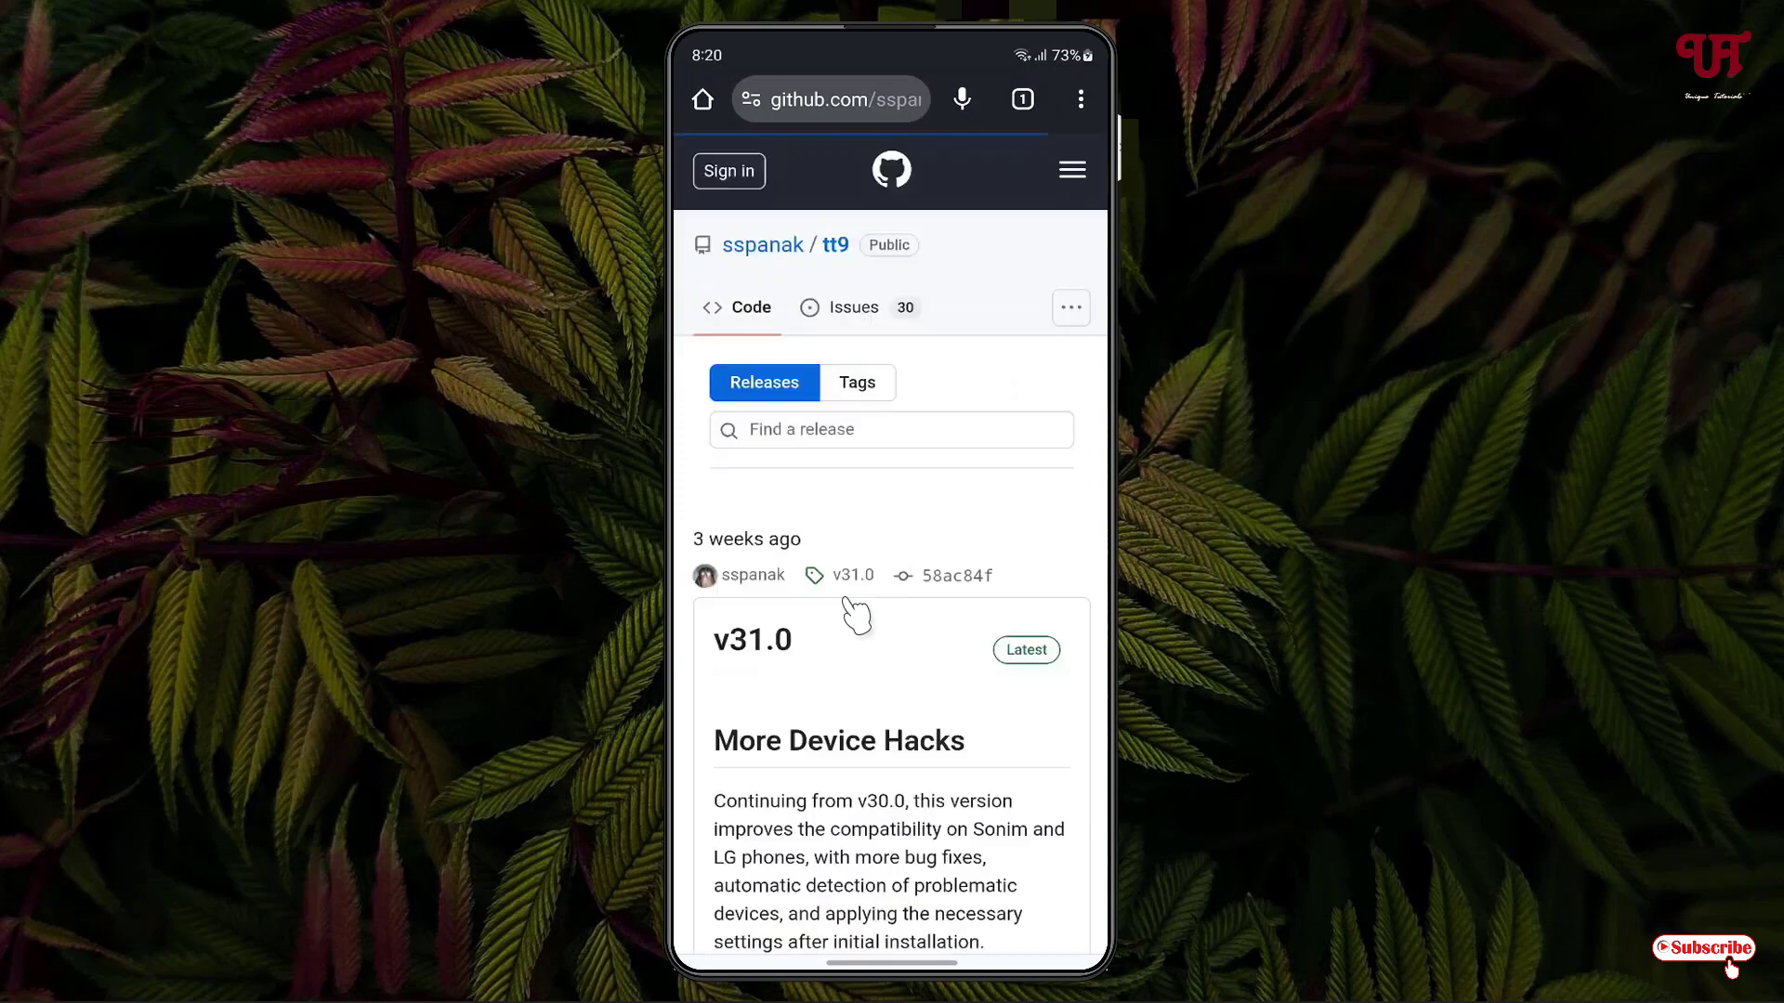
scroll(848, 613, "down", 10)
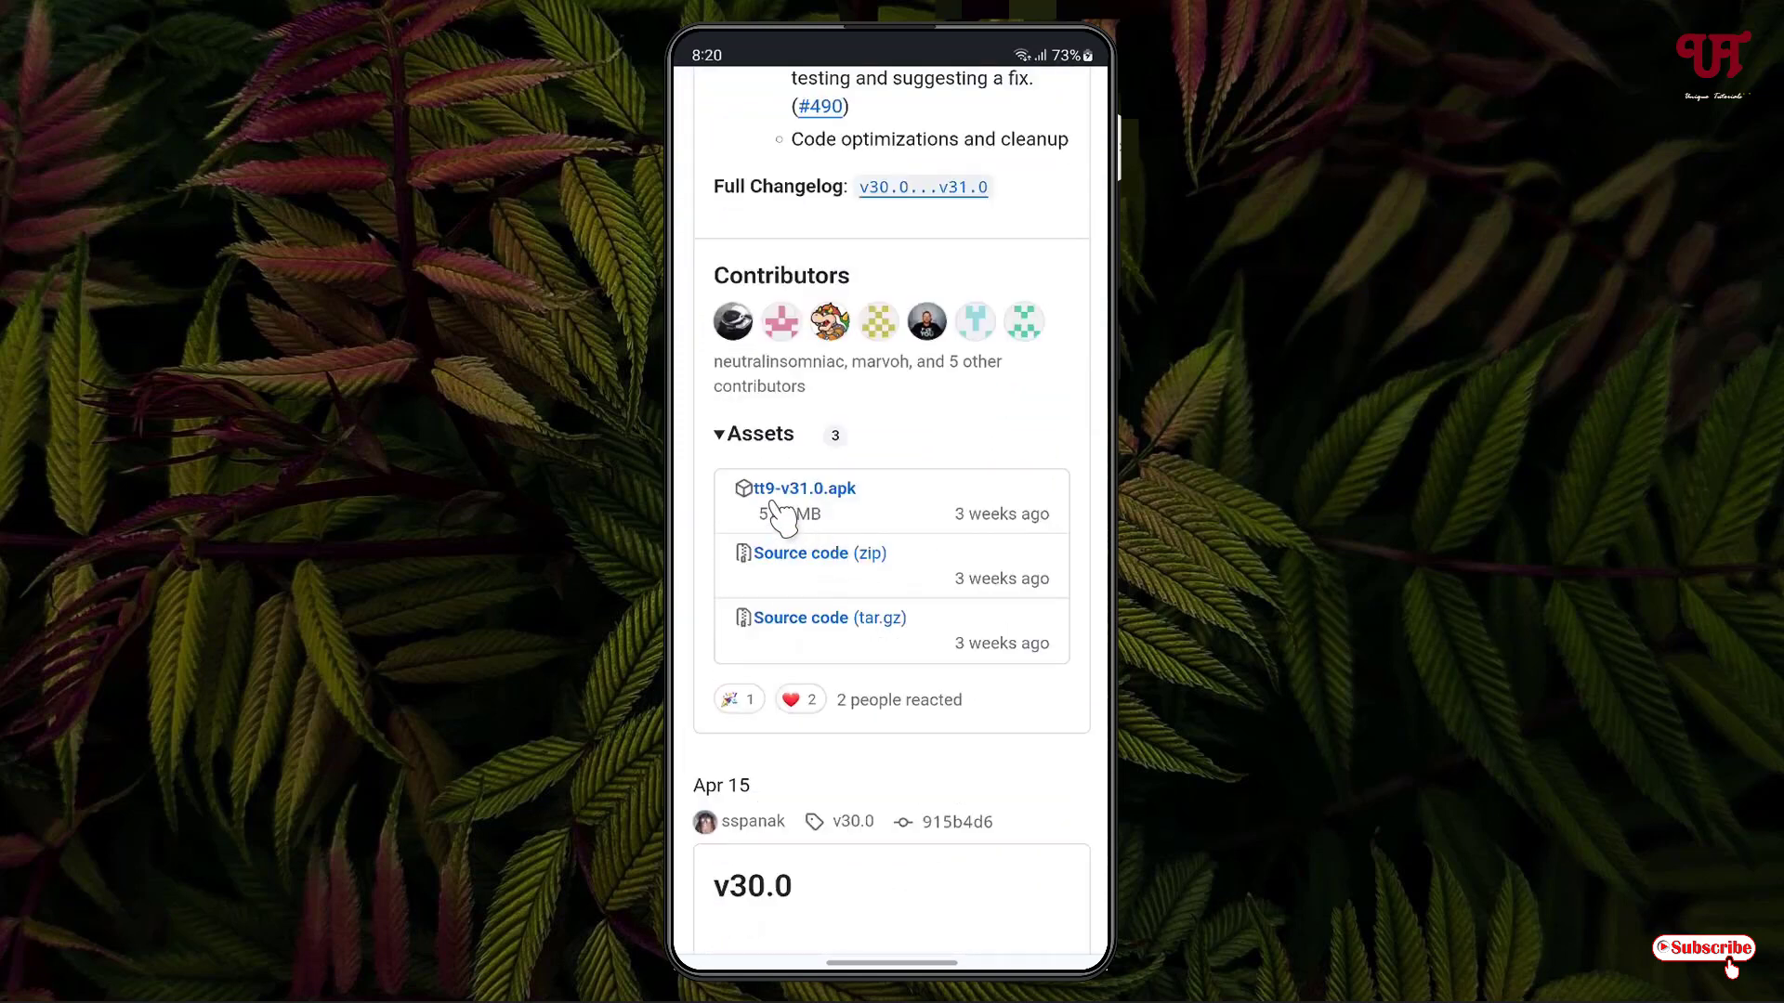
left_click(837, 493)
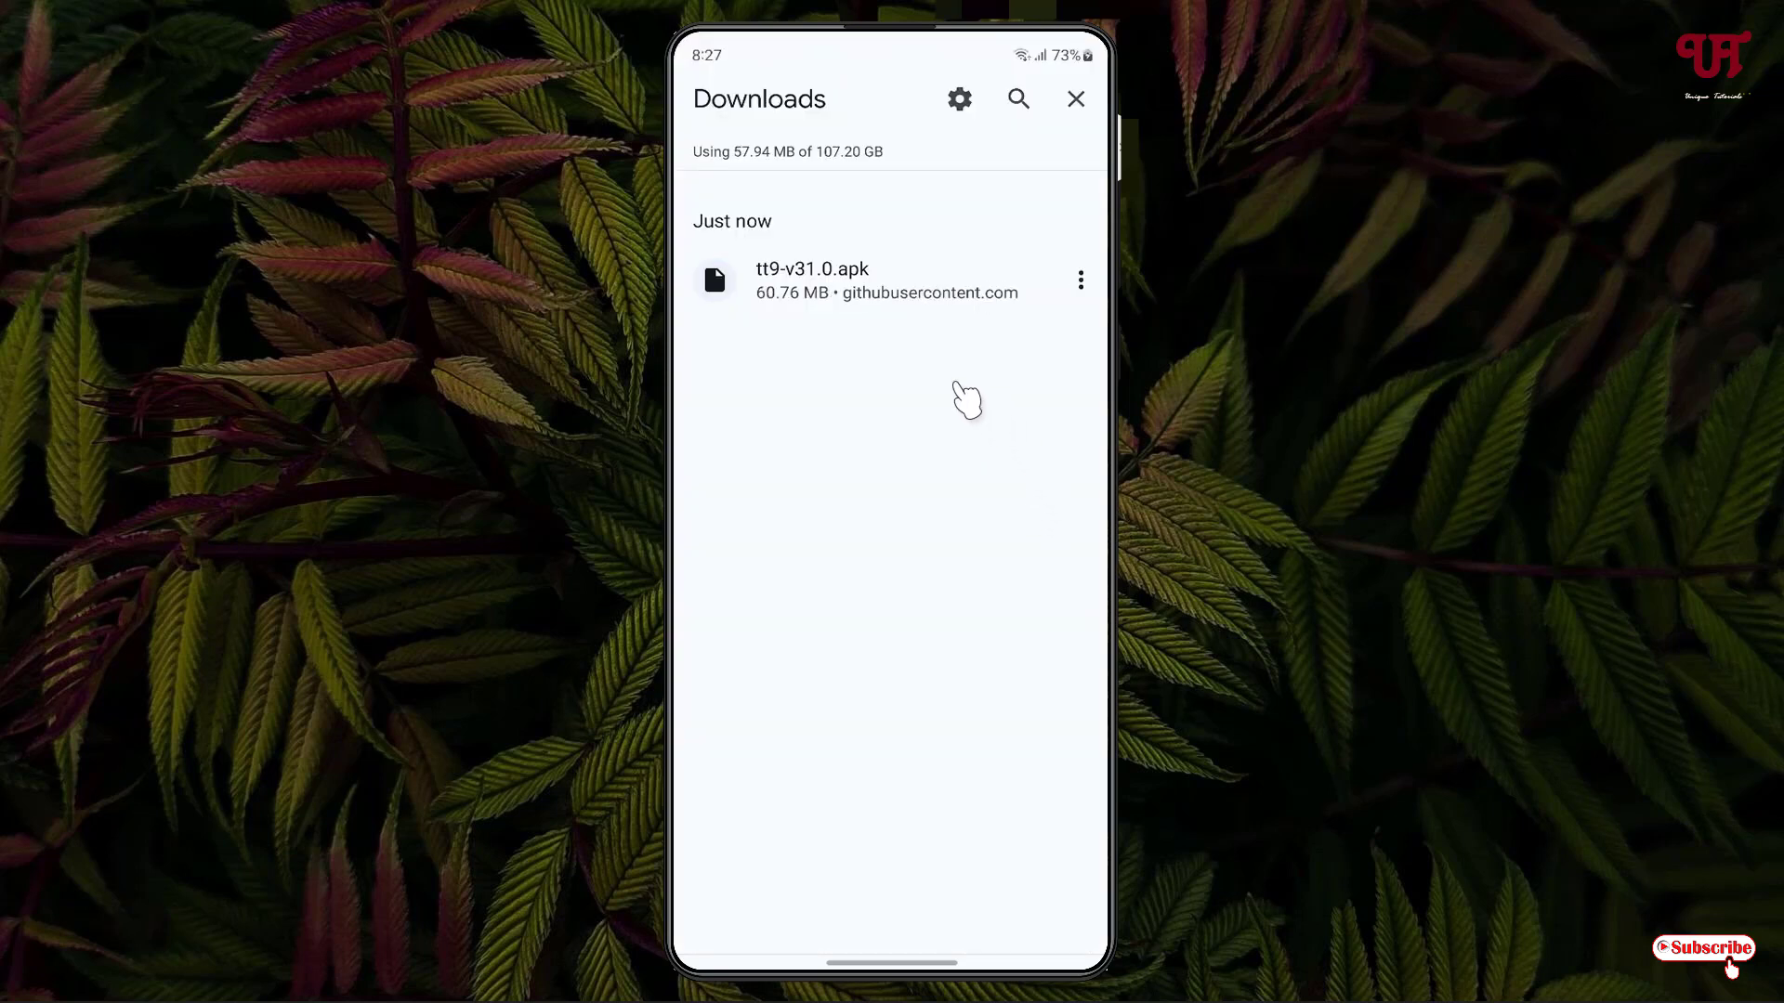
Install the downloaded tt9-v31.0.apk and launch Traditional T9 once installed
left_click(855, 293)
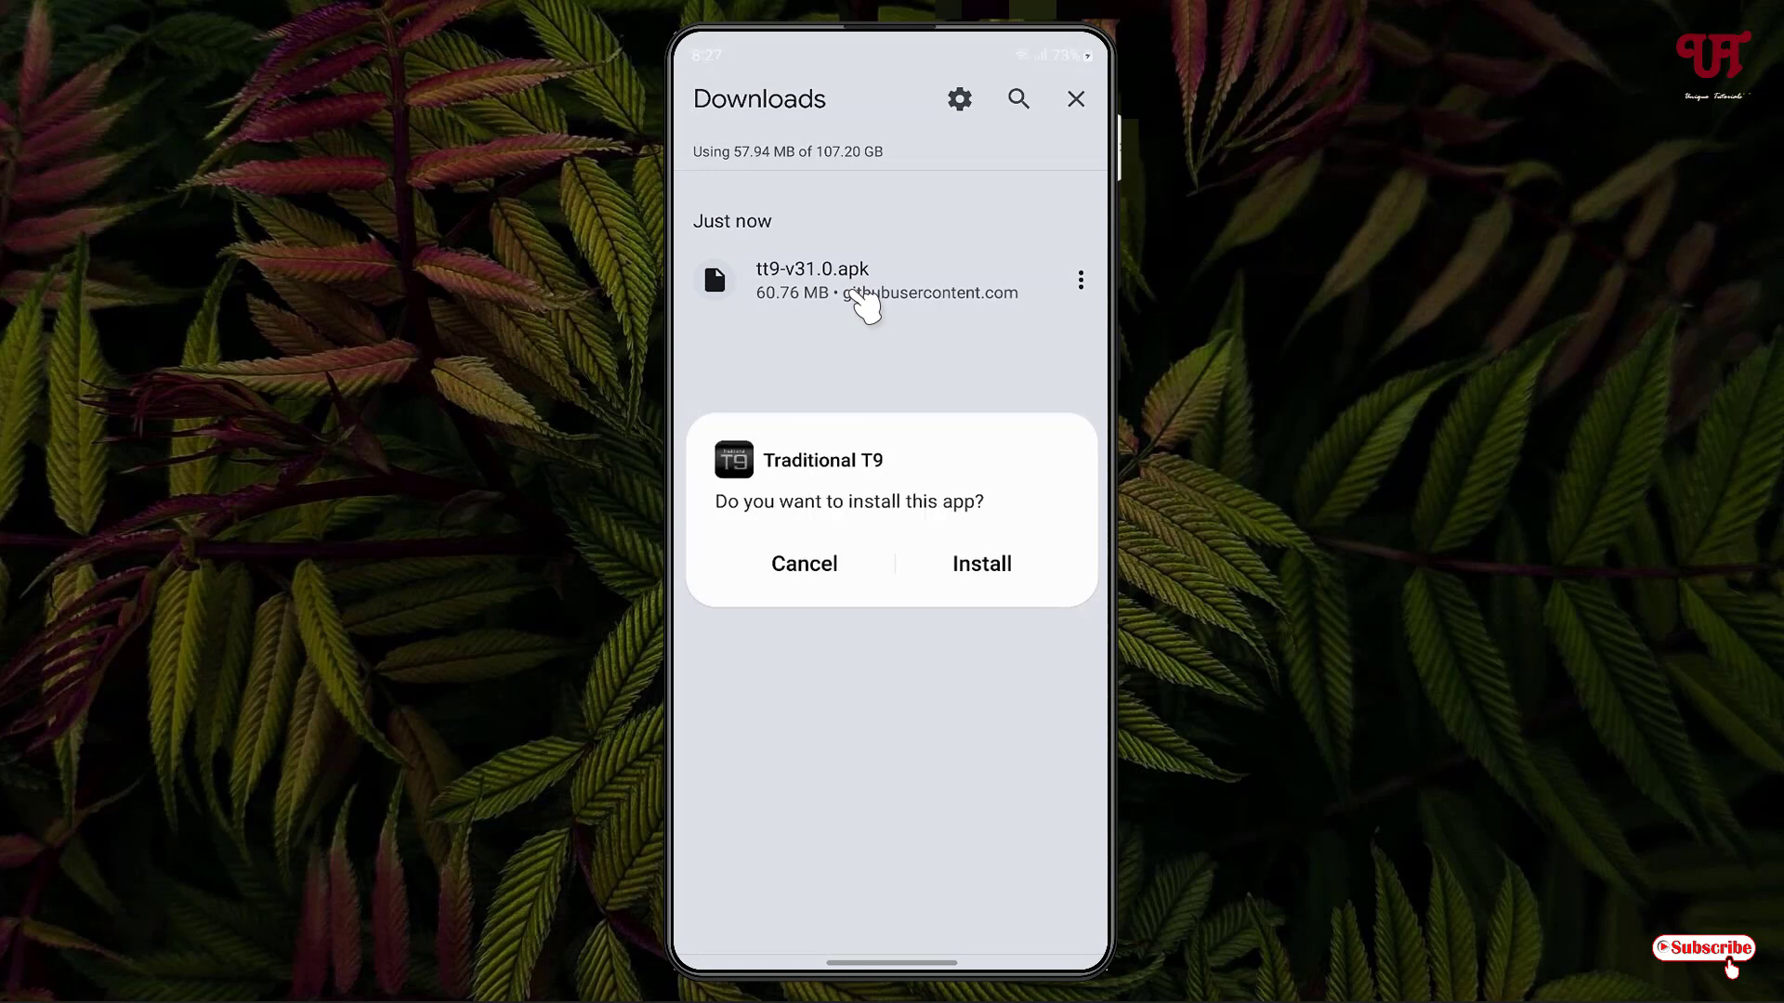
left_click(980, 568)
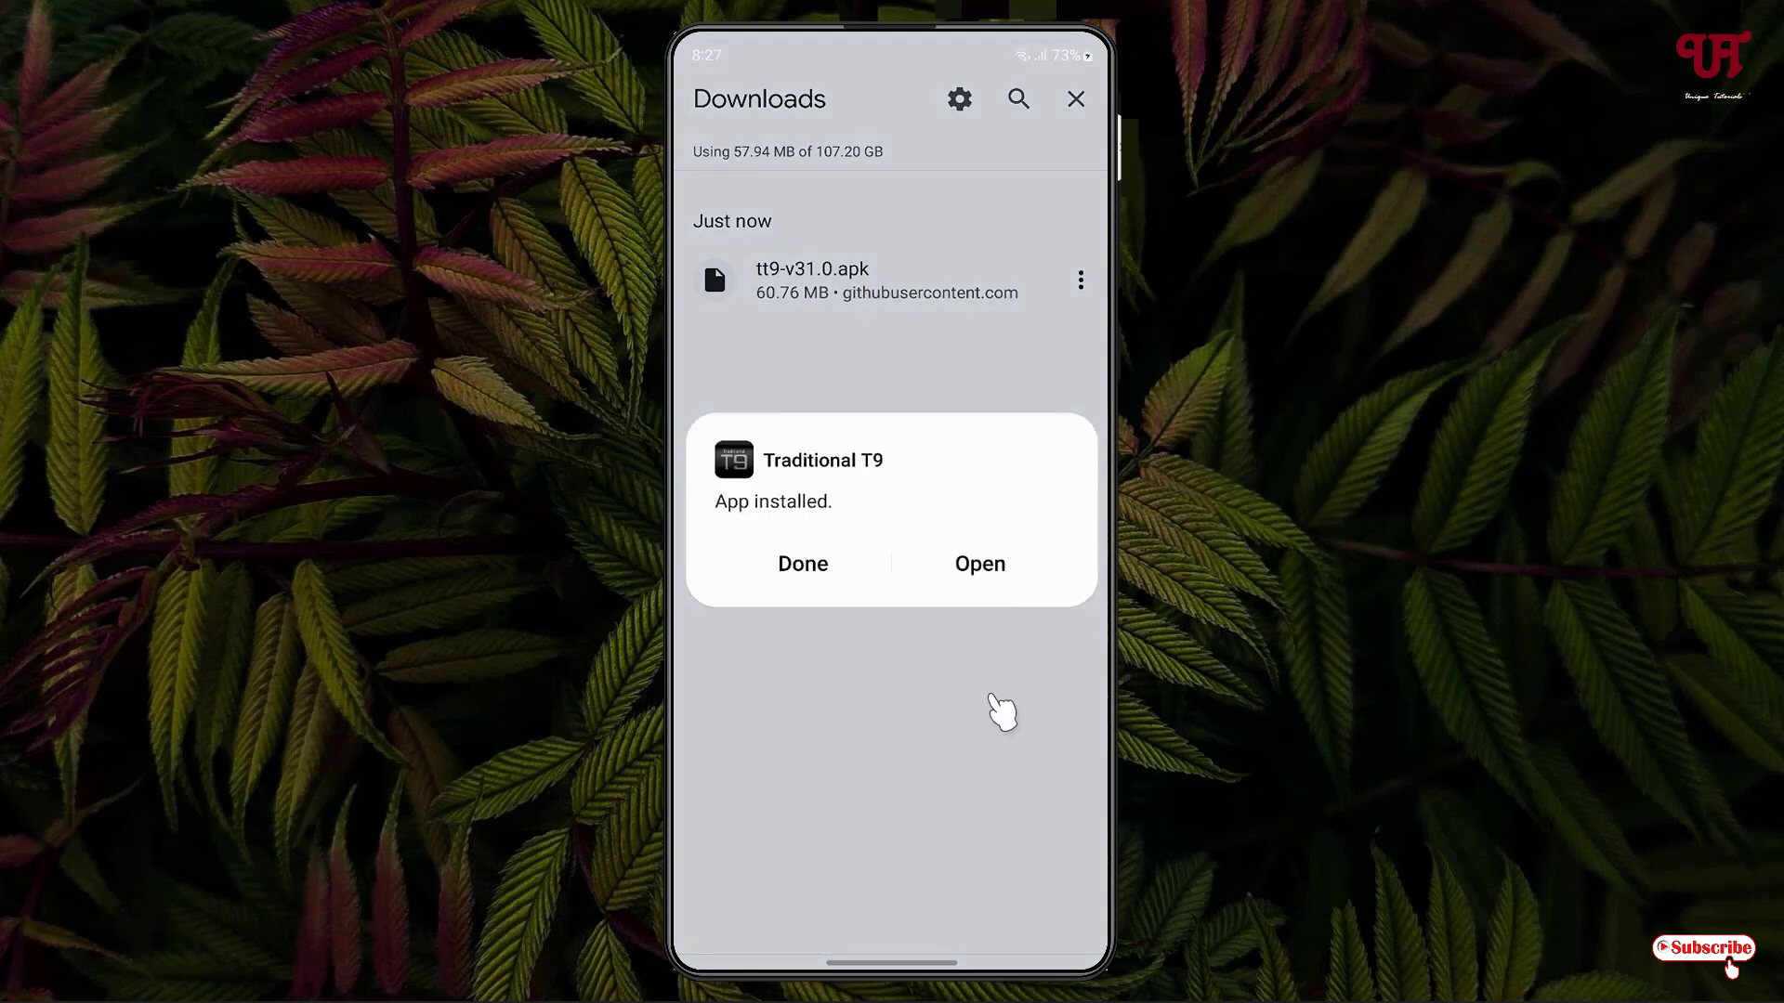
left_click(993, 571)
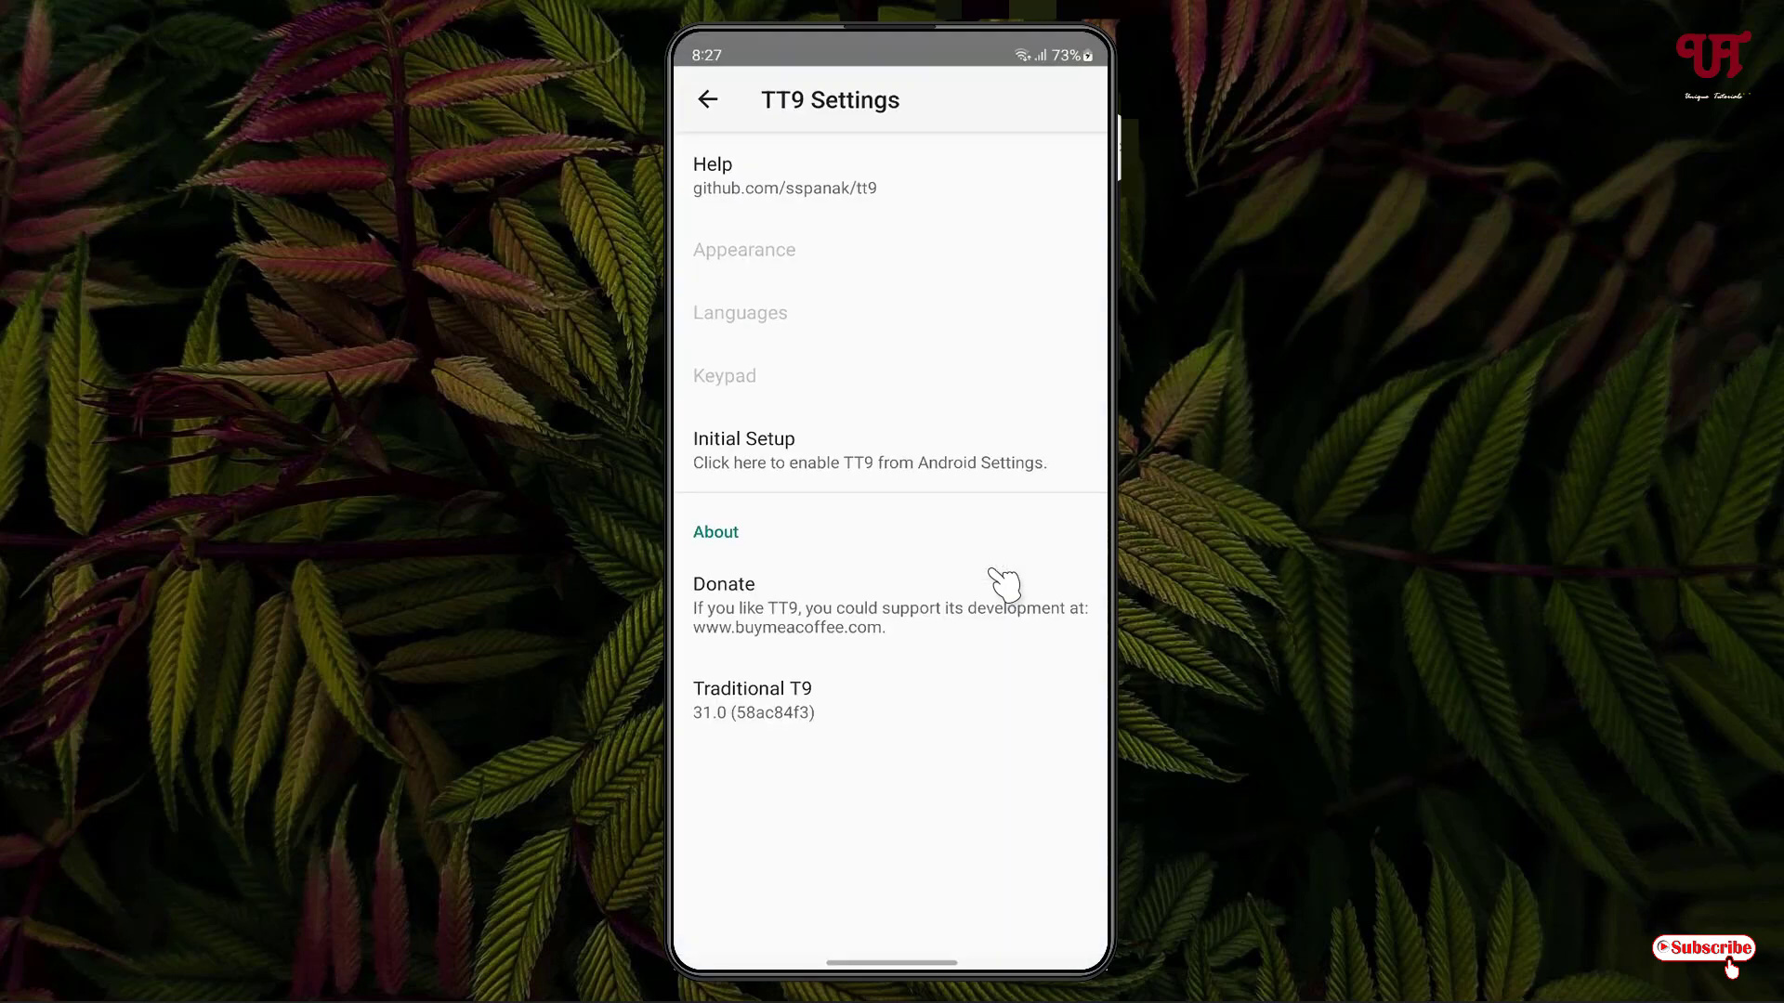
Turn on Traditional T9 in the system keyboard list, accepting the security warning and reboot note
left_click(748, 465)
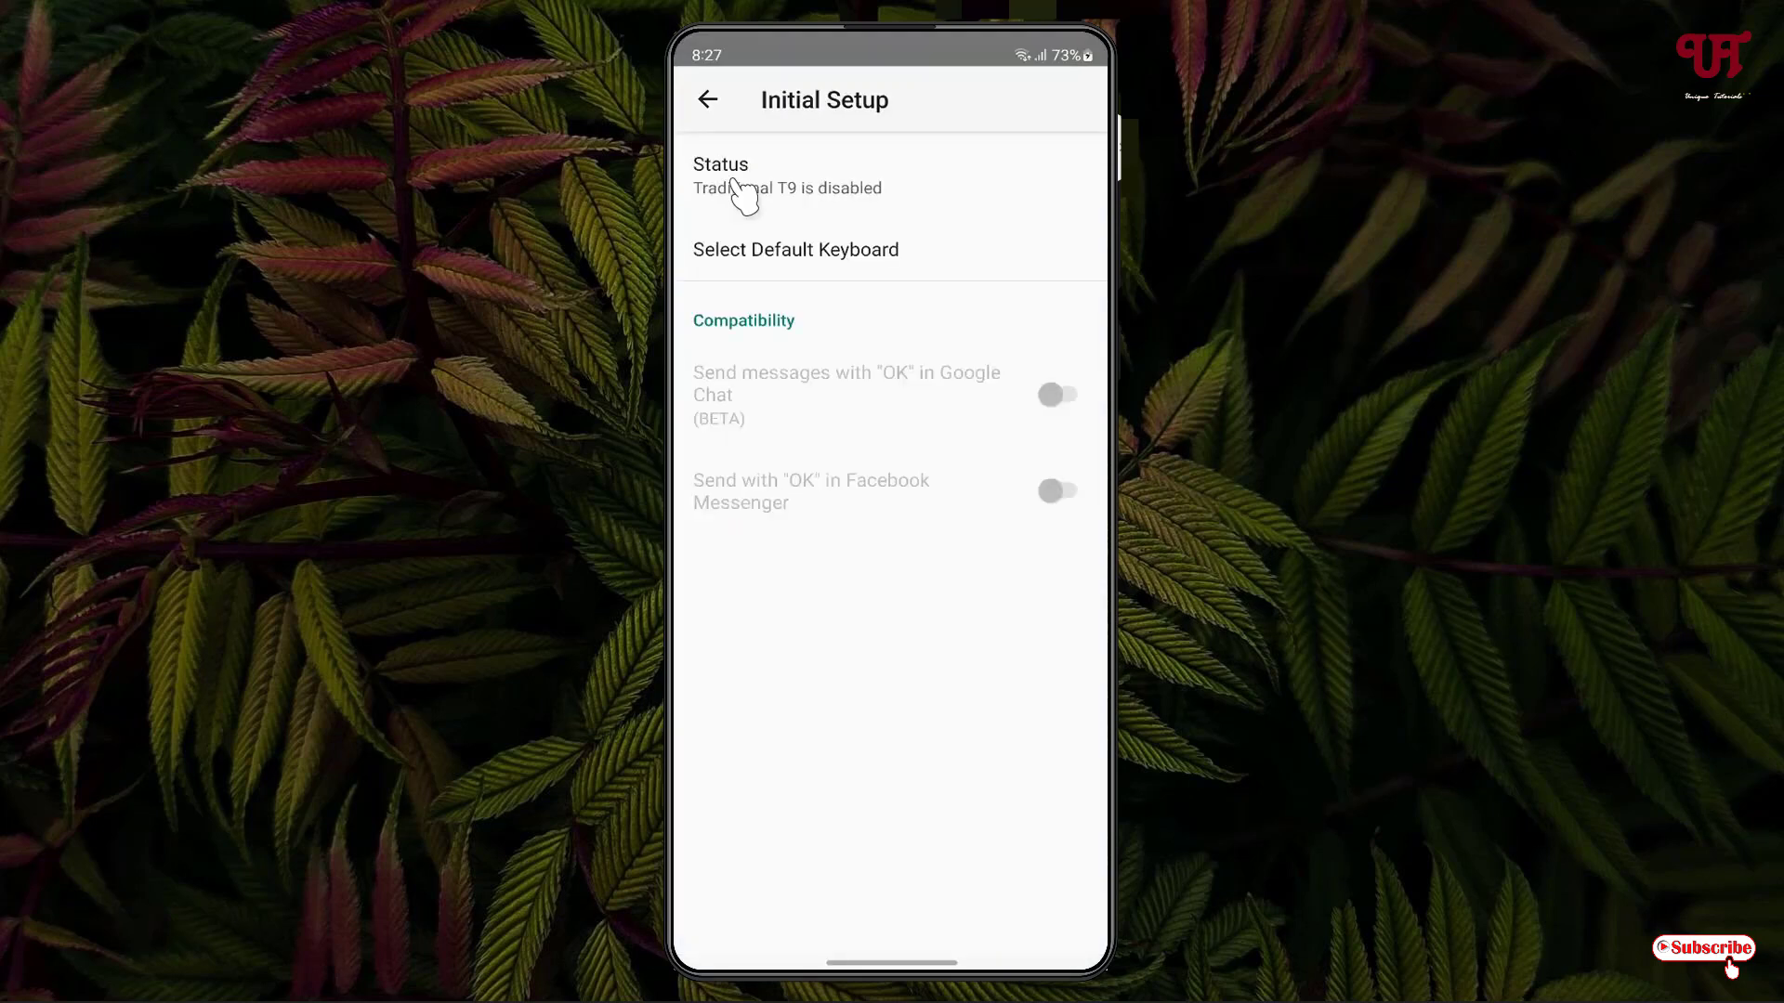
left_click(788, 195)
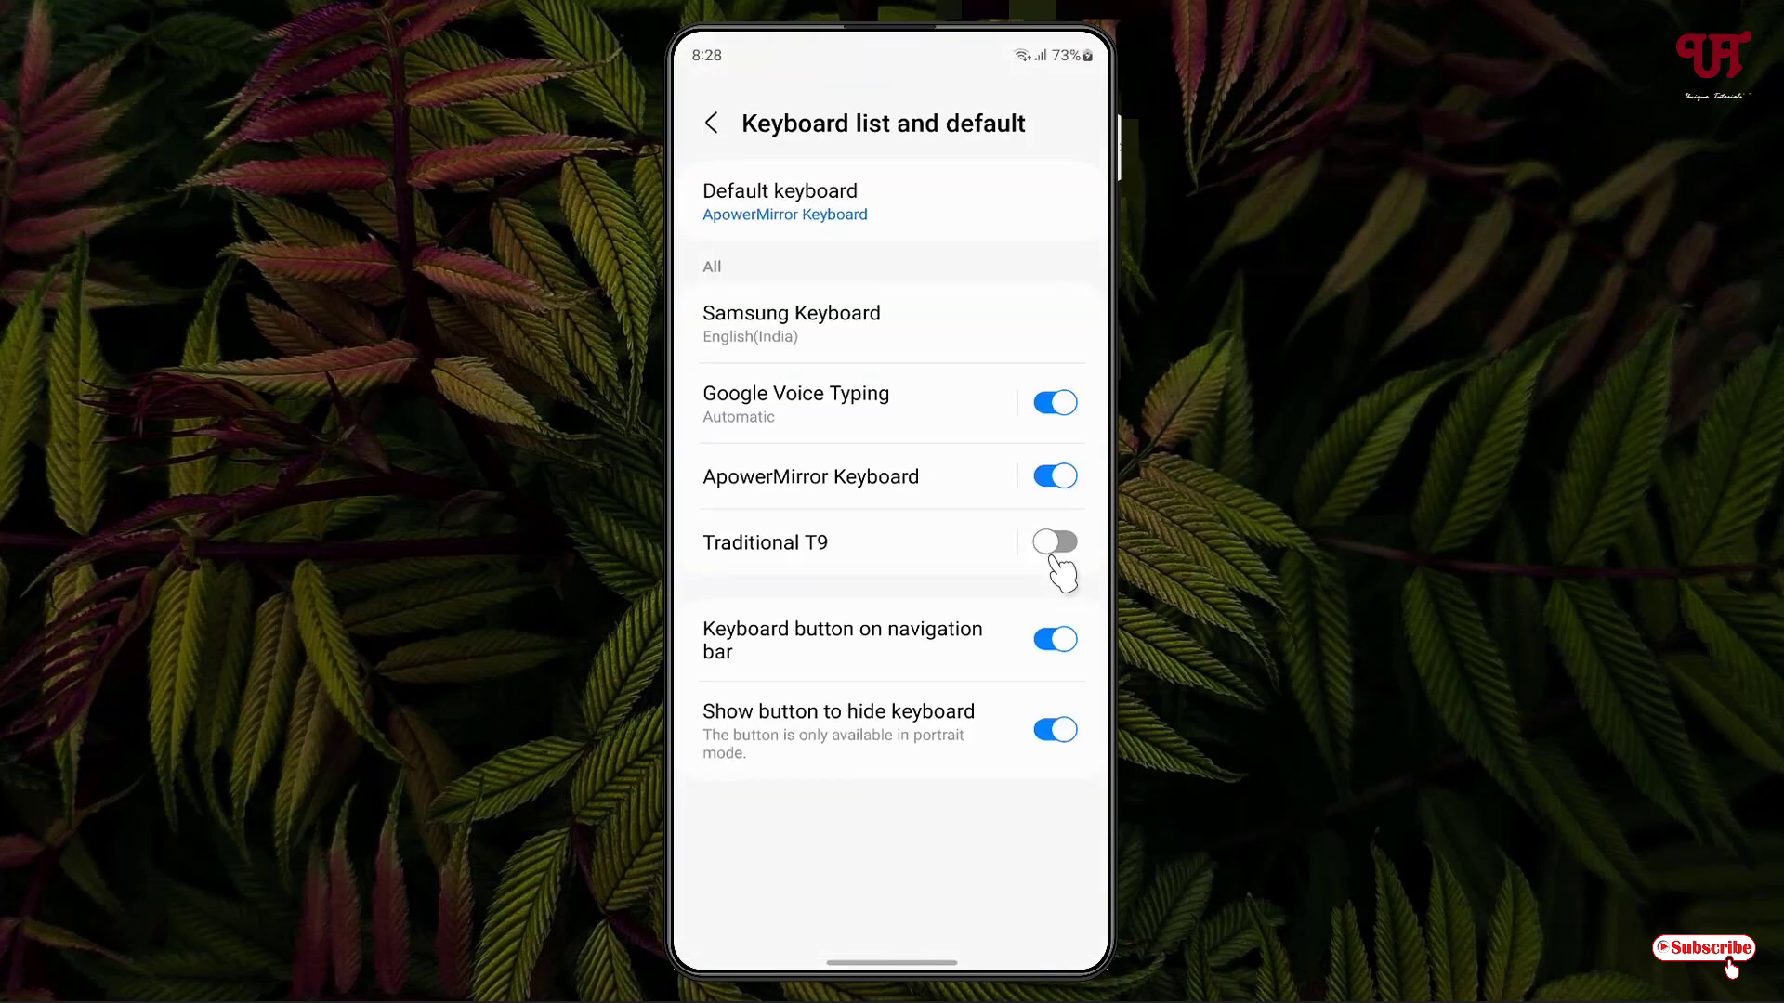
left_click(1064, 550)
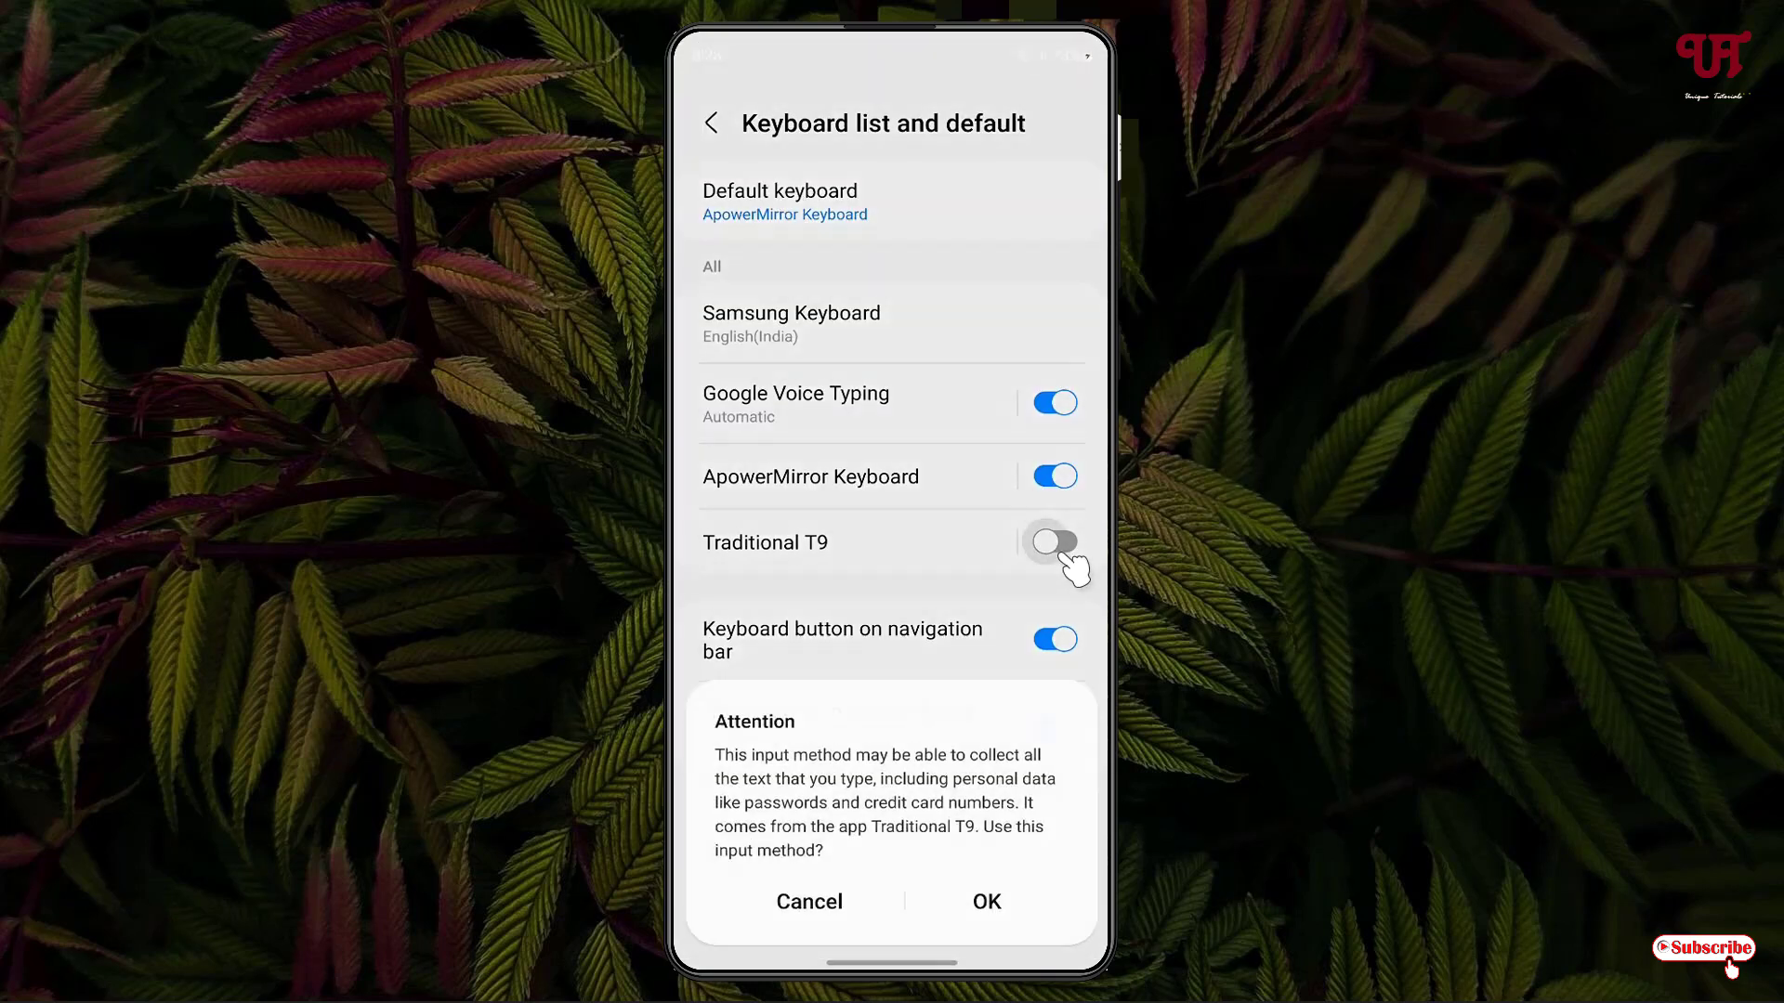
left_click(994, 892)
left_click(1003, 890)
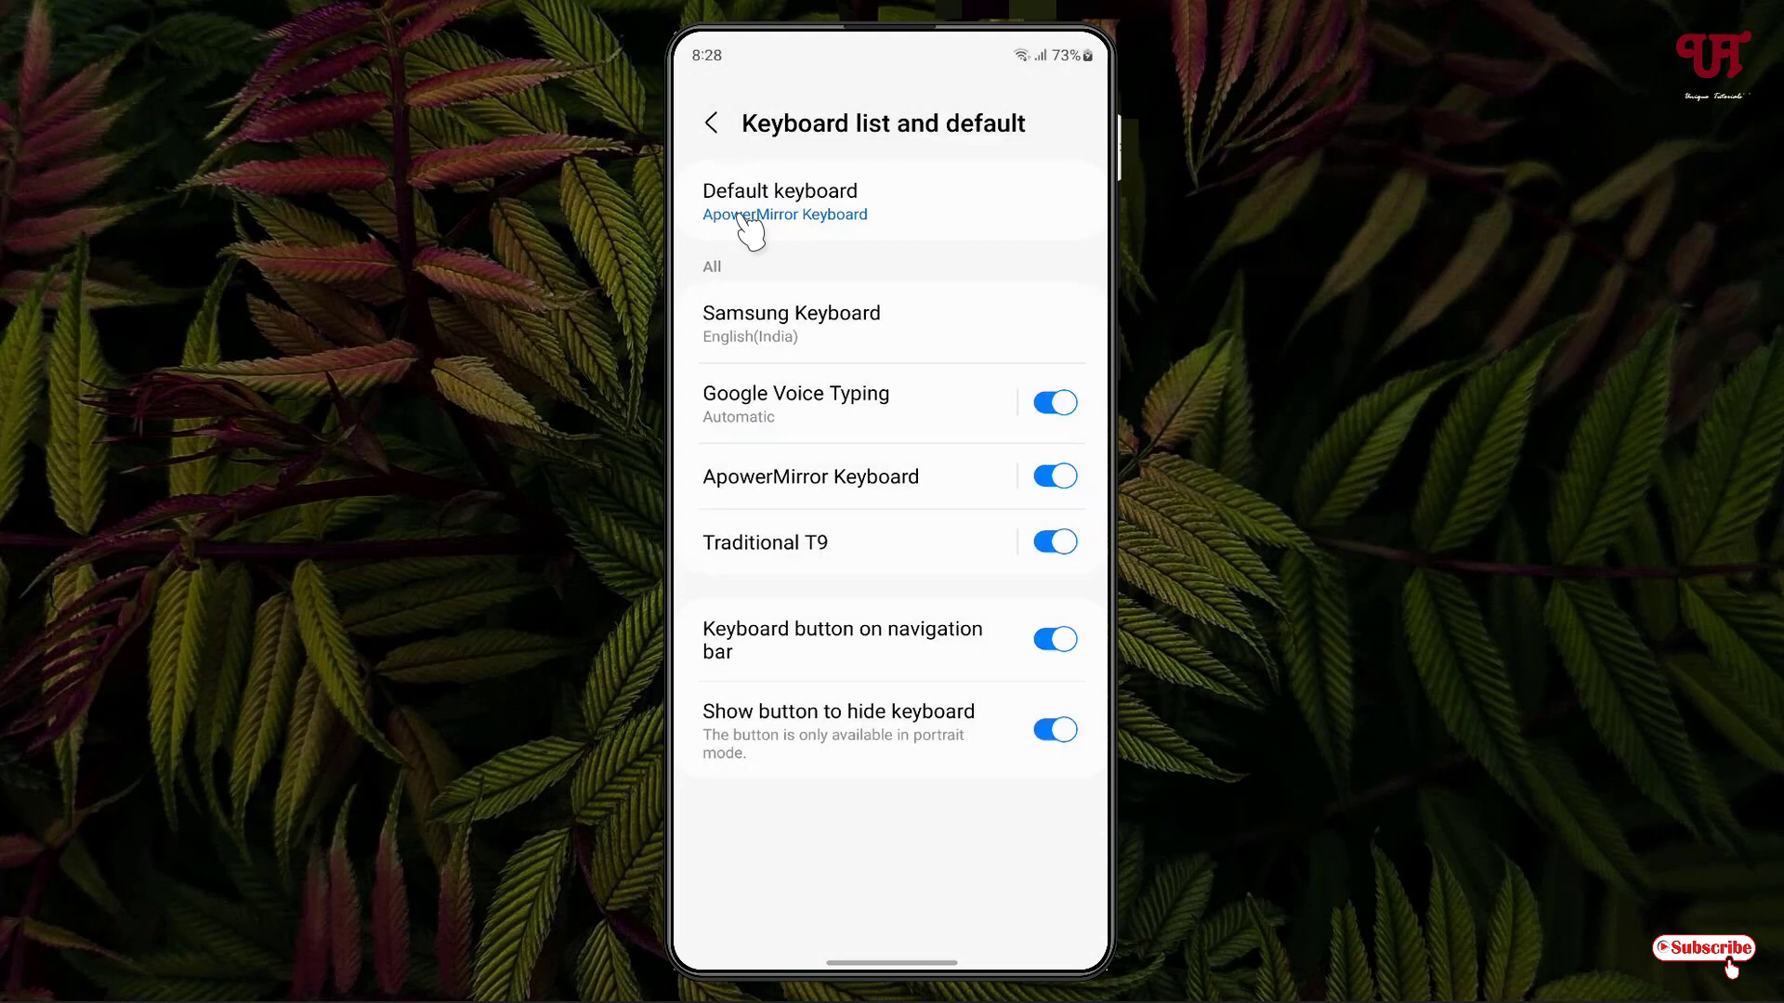
Choose Traditional T9 as the default input method and return to the main TT9 settings
left_click(713, 123)
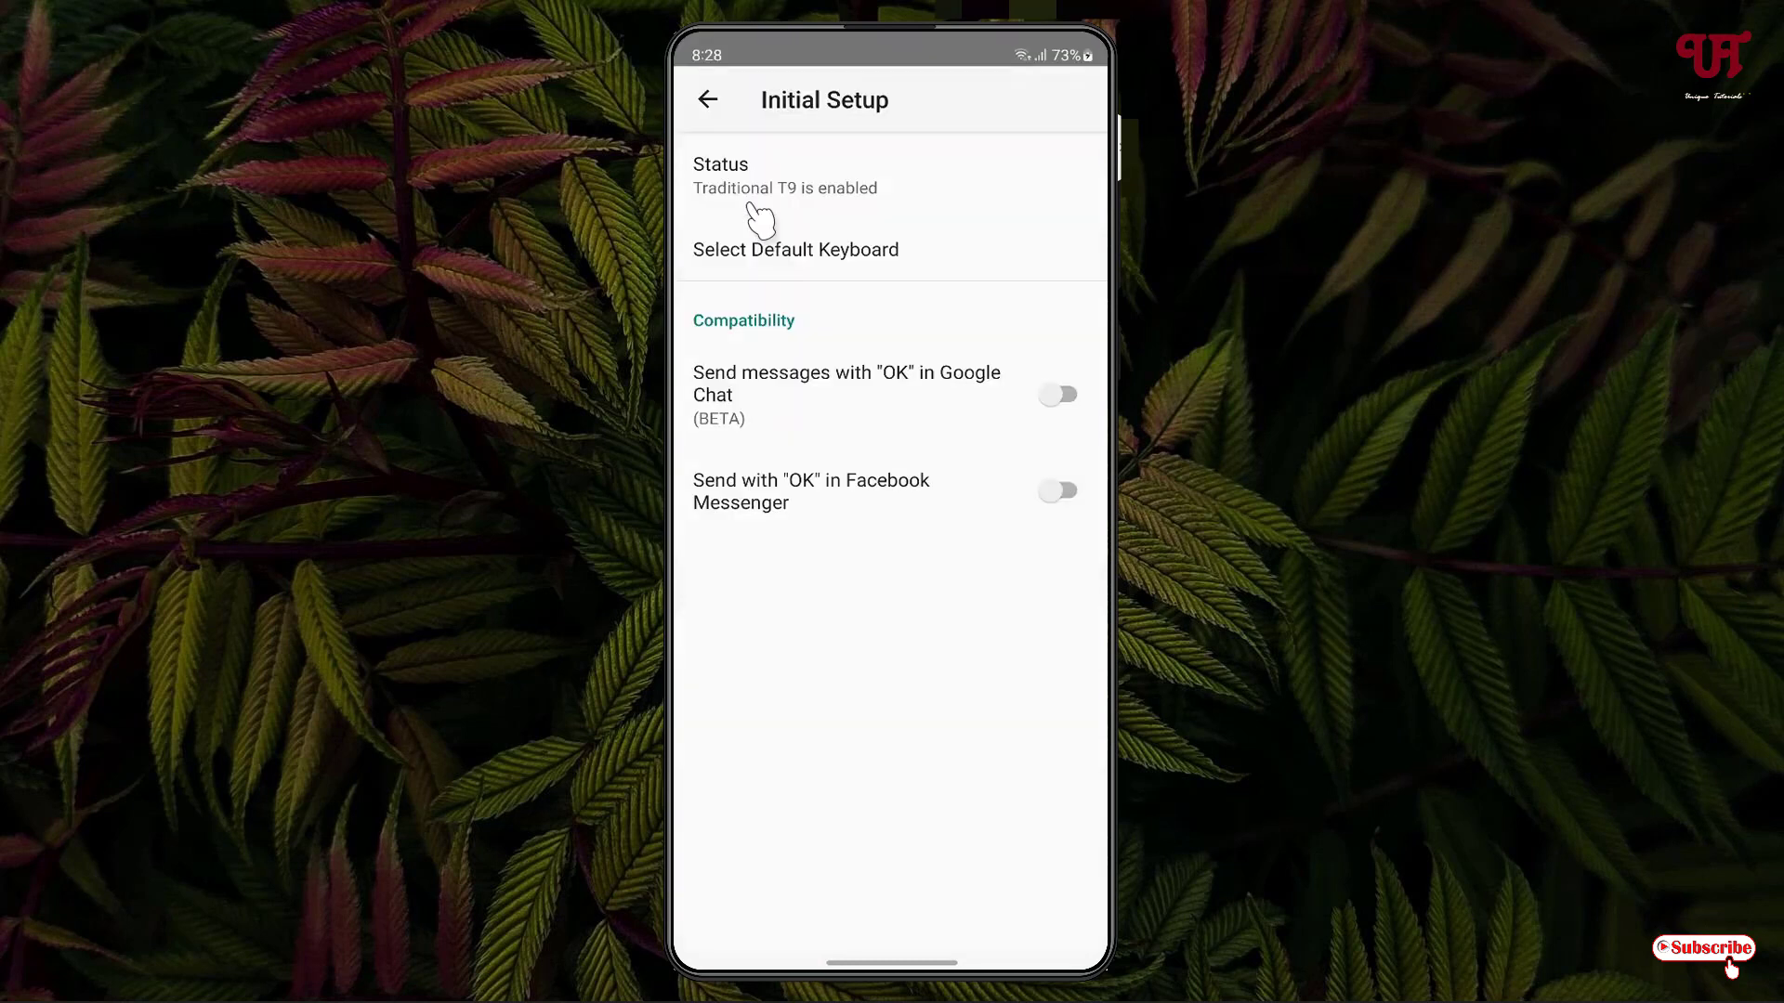
left_click(760, 260)
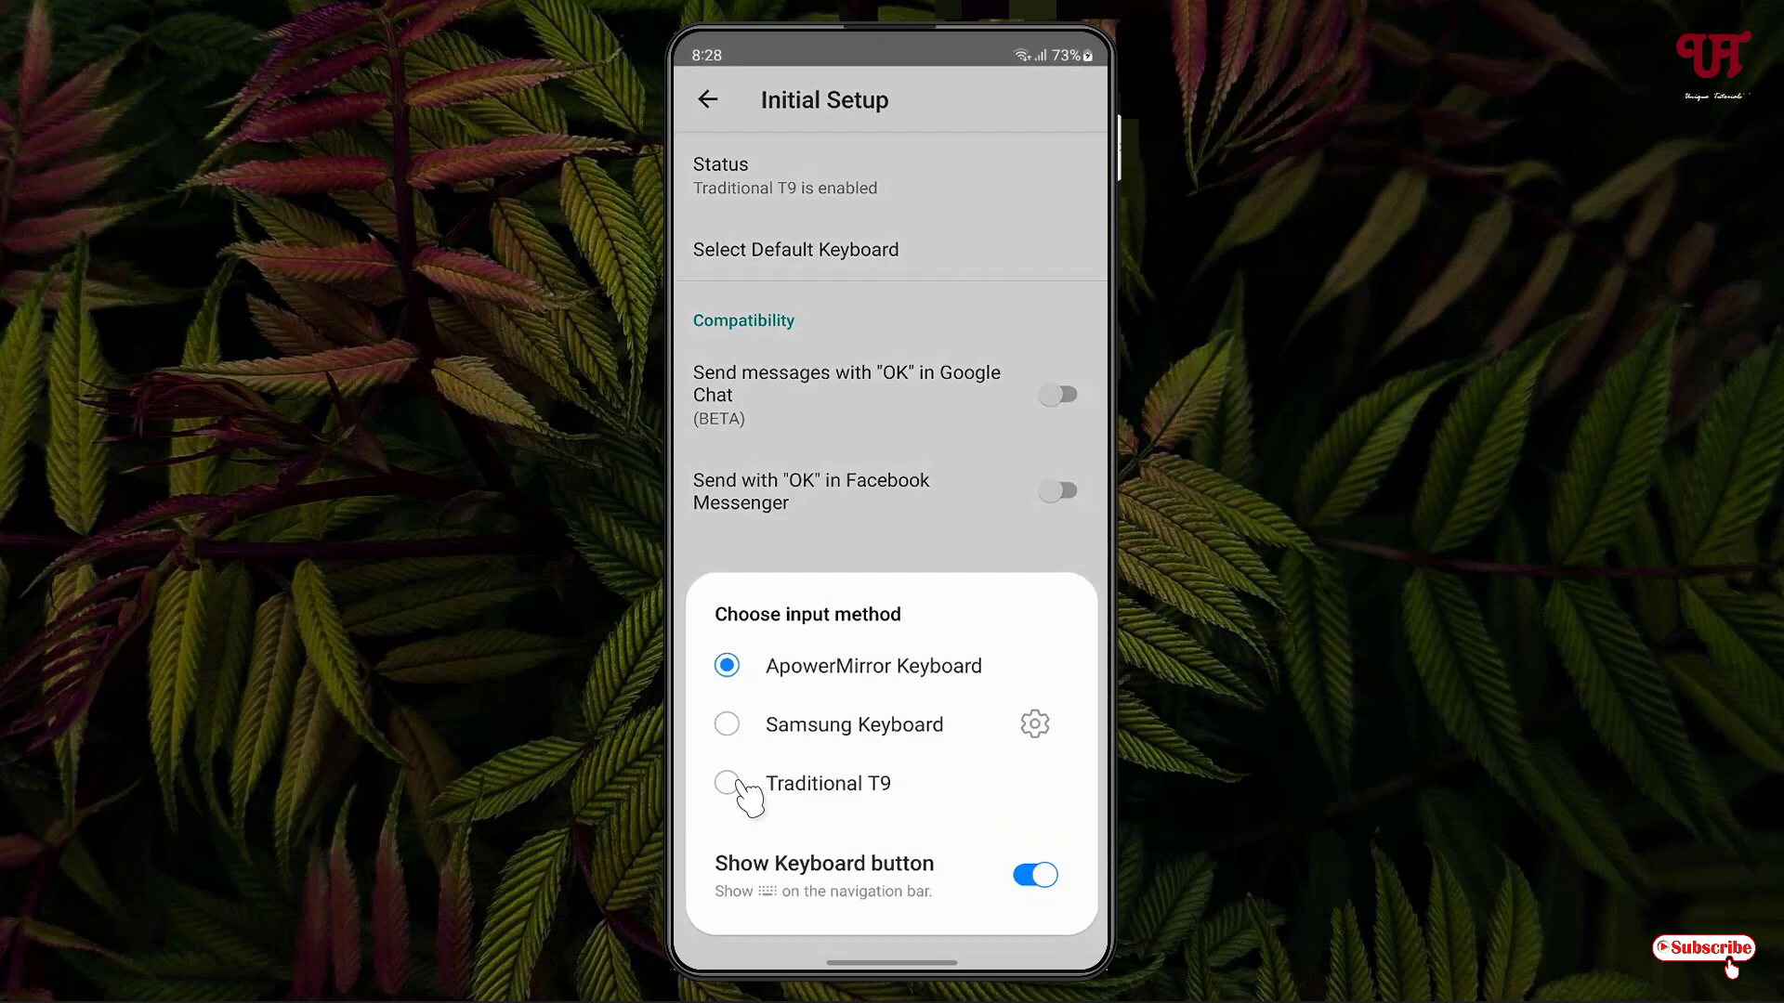
left_click(739, 783)
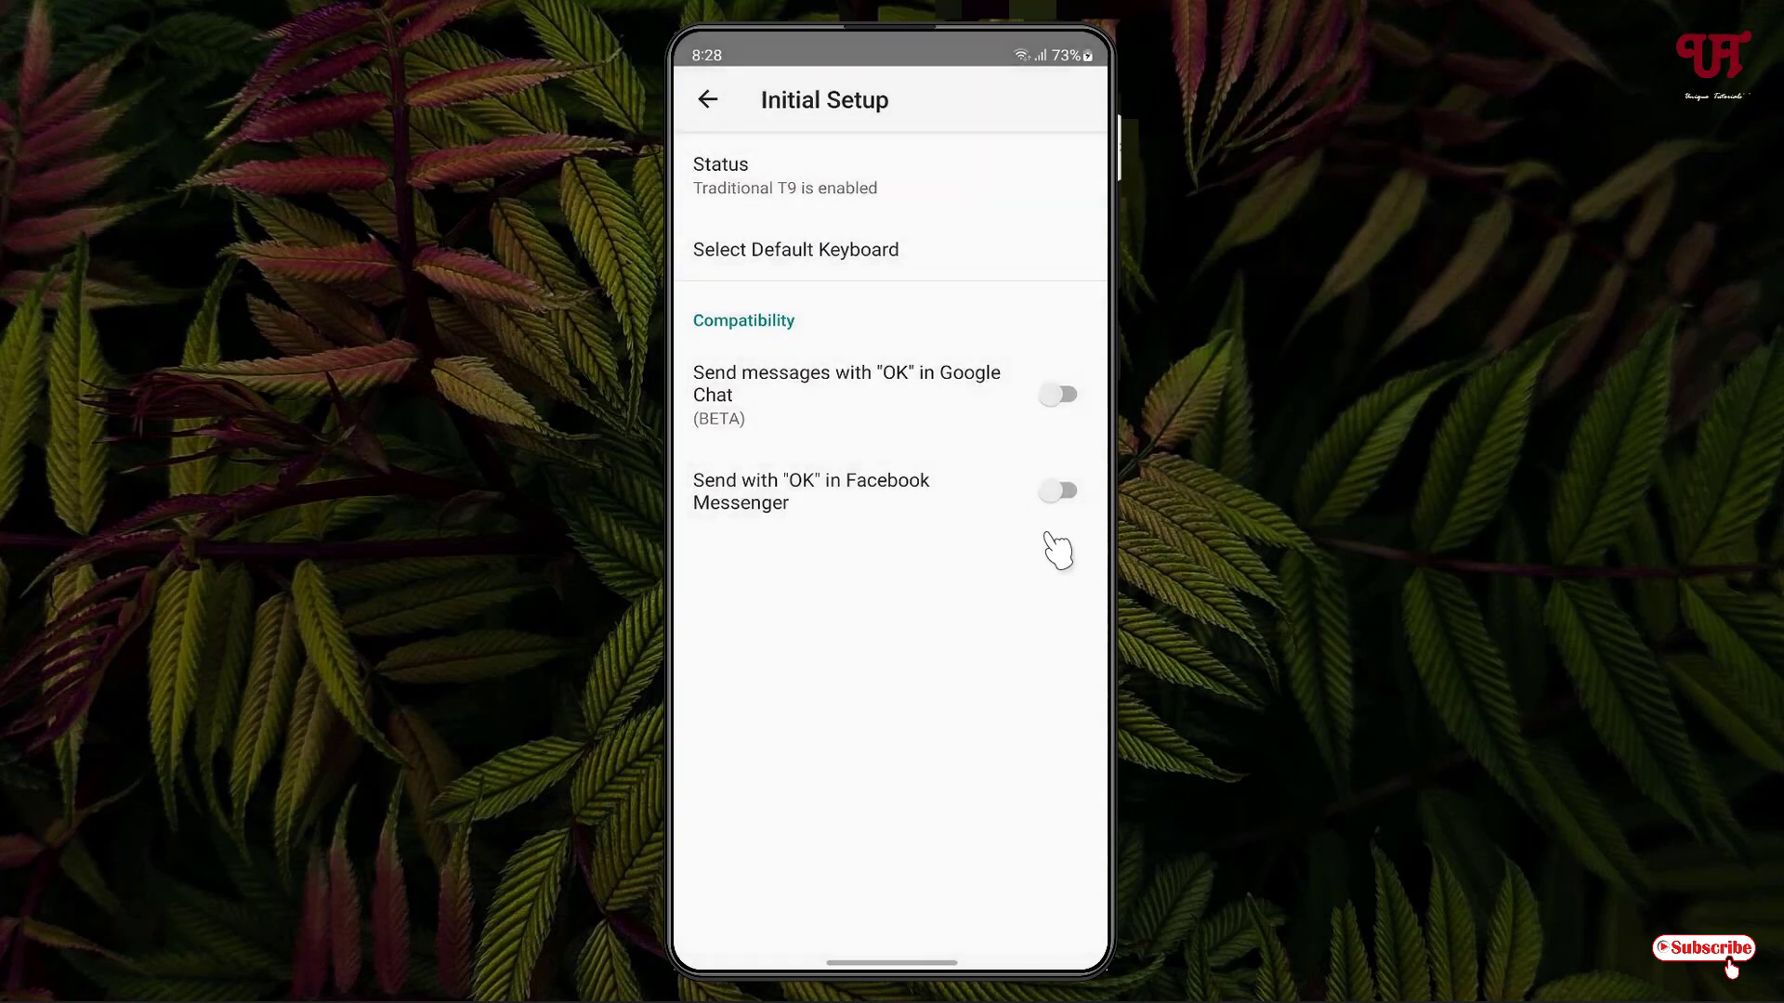
left_click(710, 100)
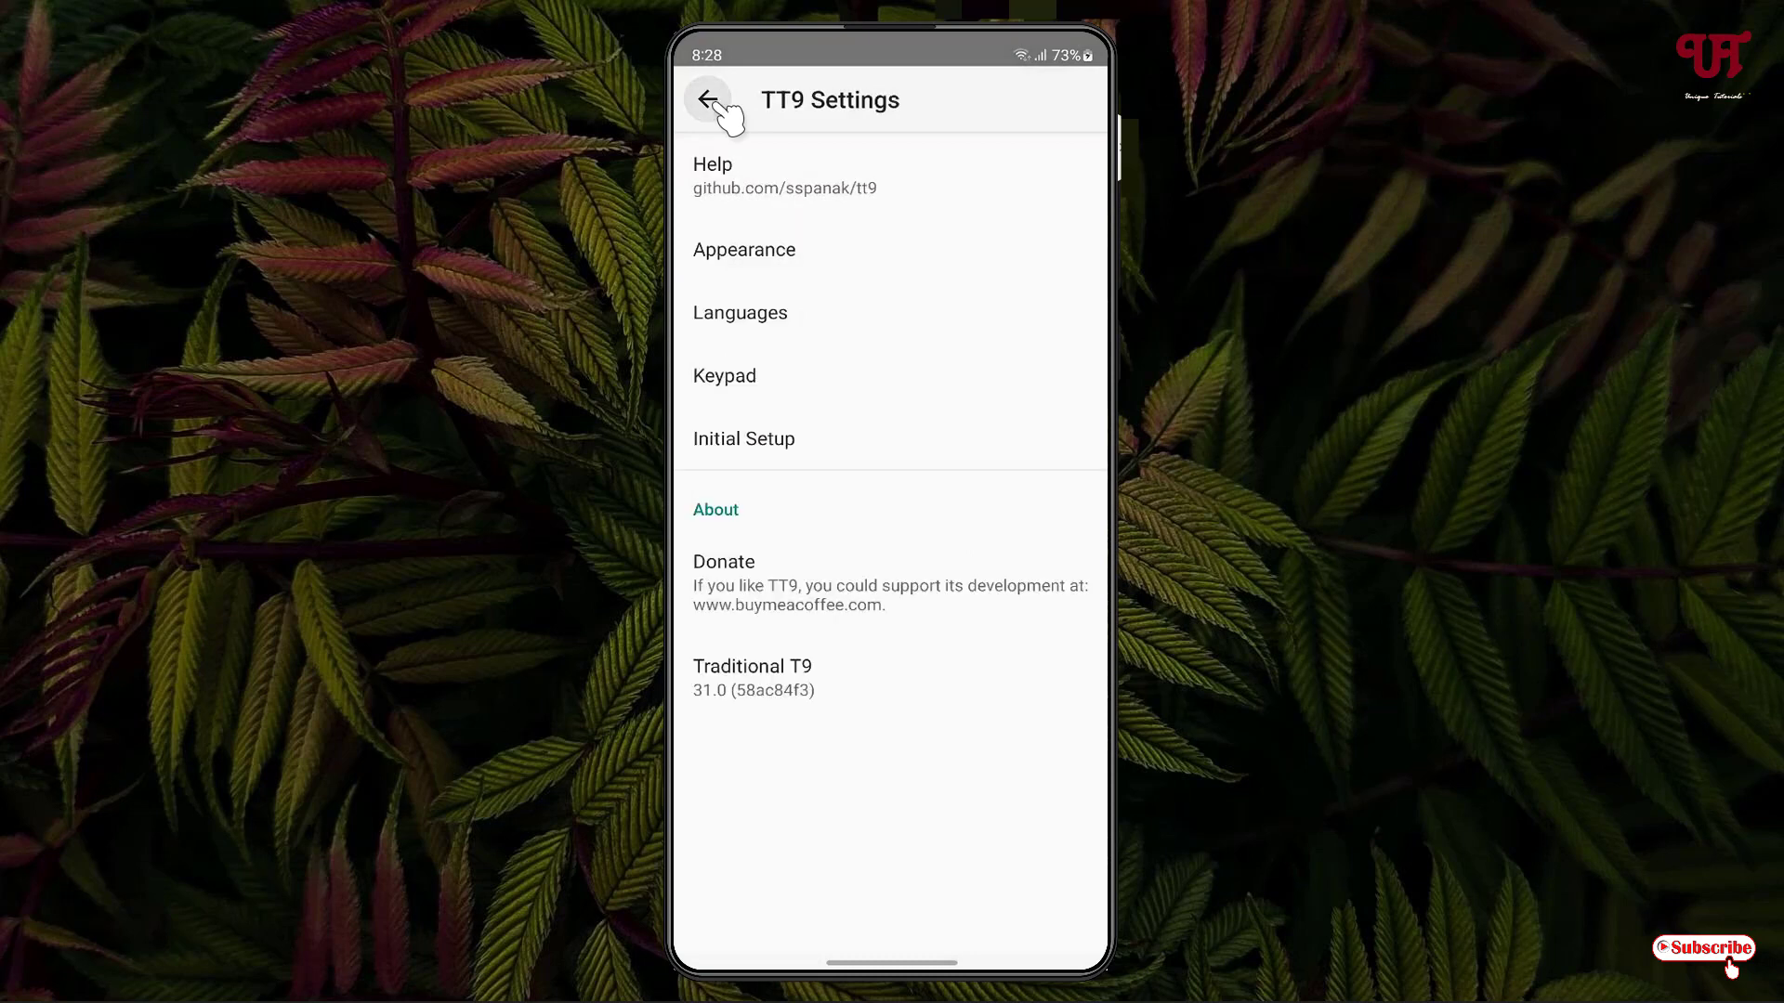
left_click(749, 264)
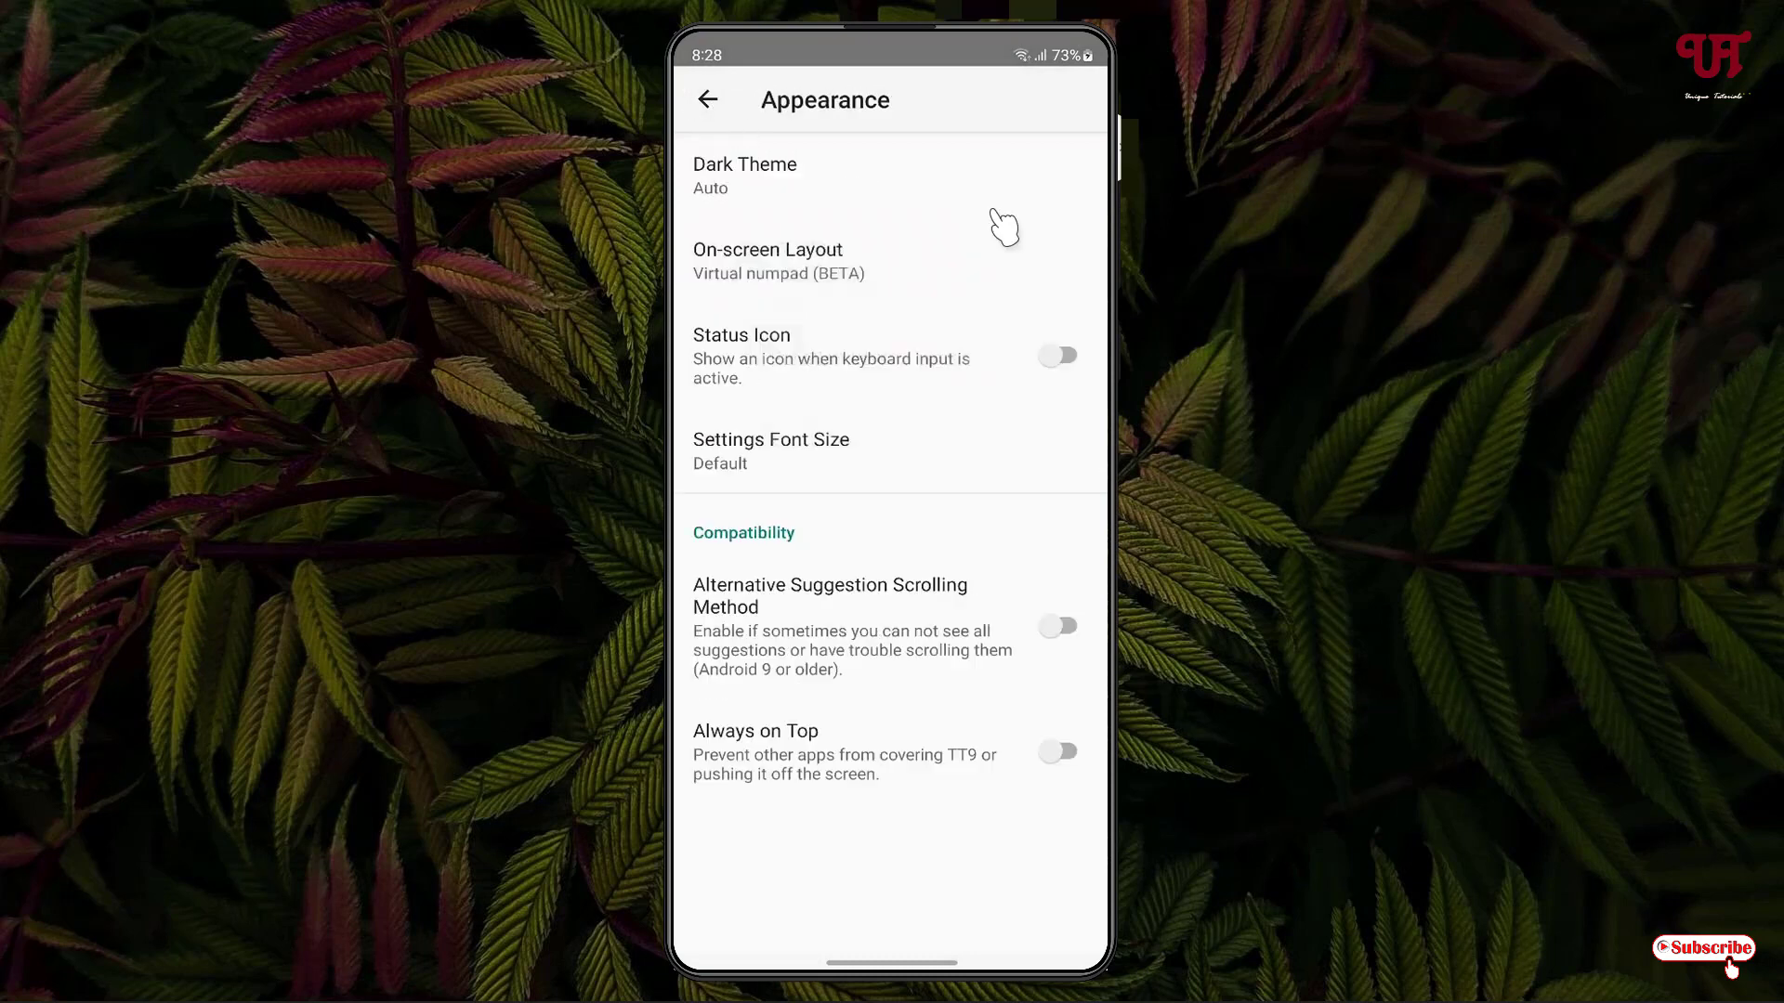
left_click(744, 196)
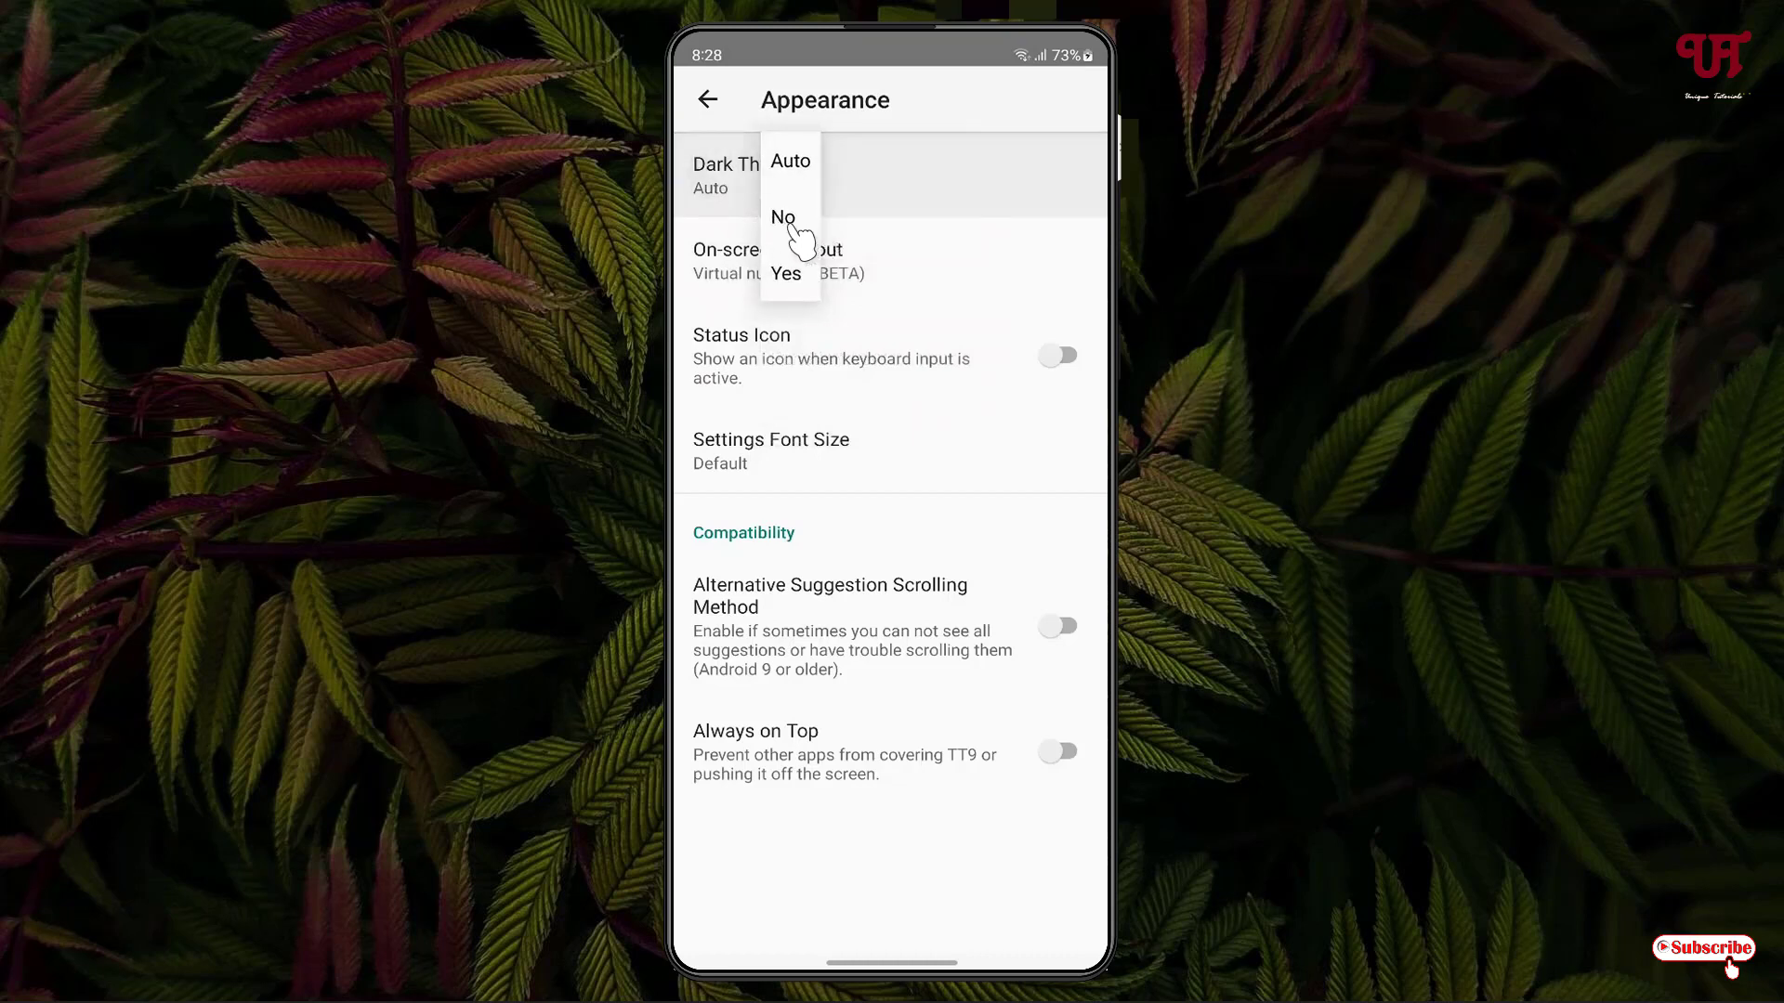
left_click(739, 206)
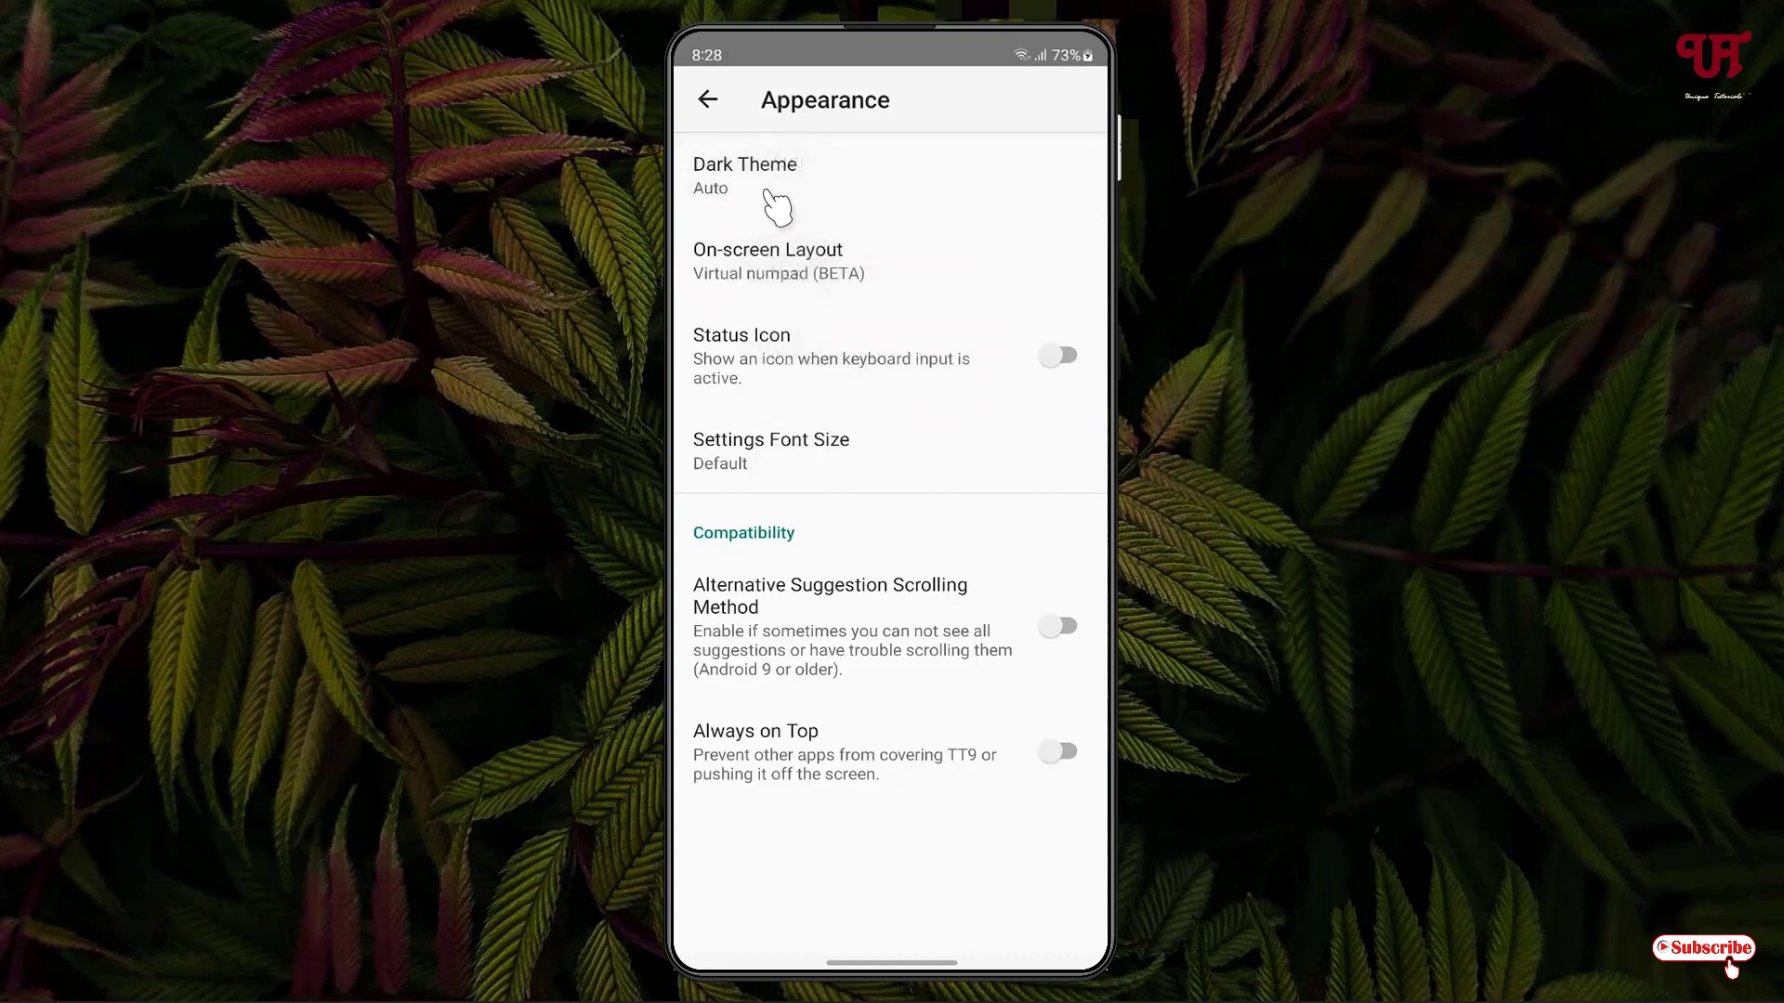
left_click(785, 278)
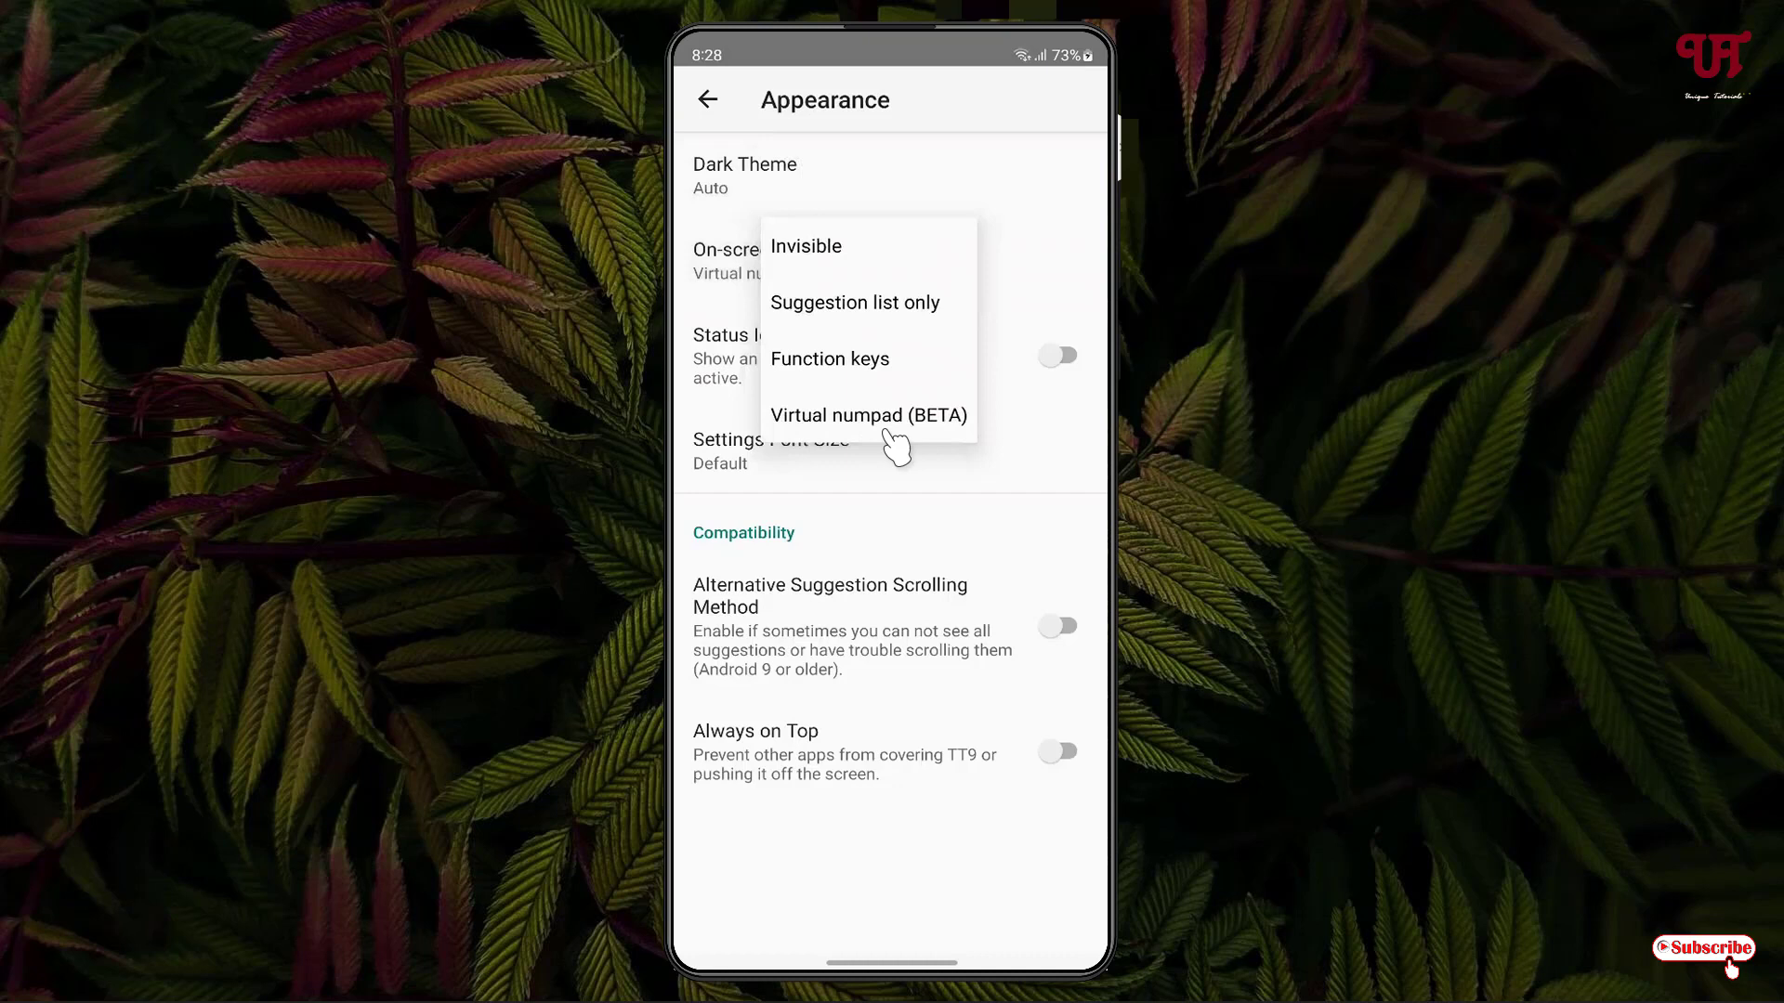
left_click(1038, 279)
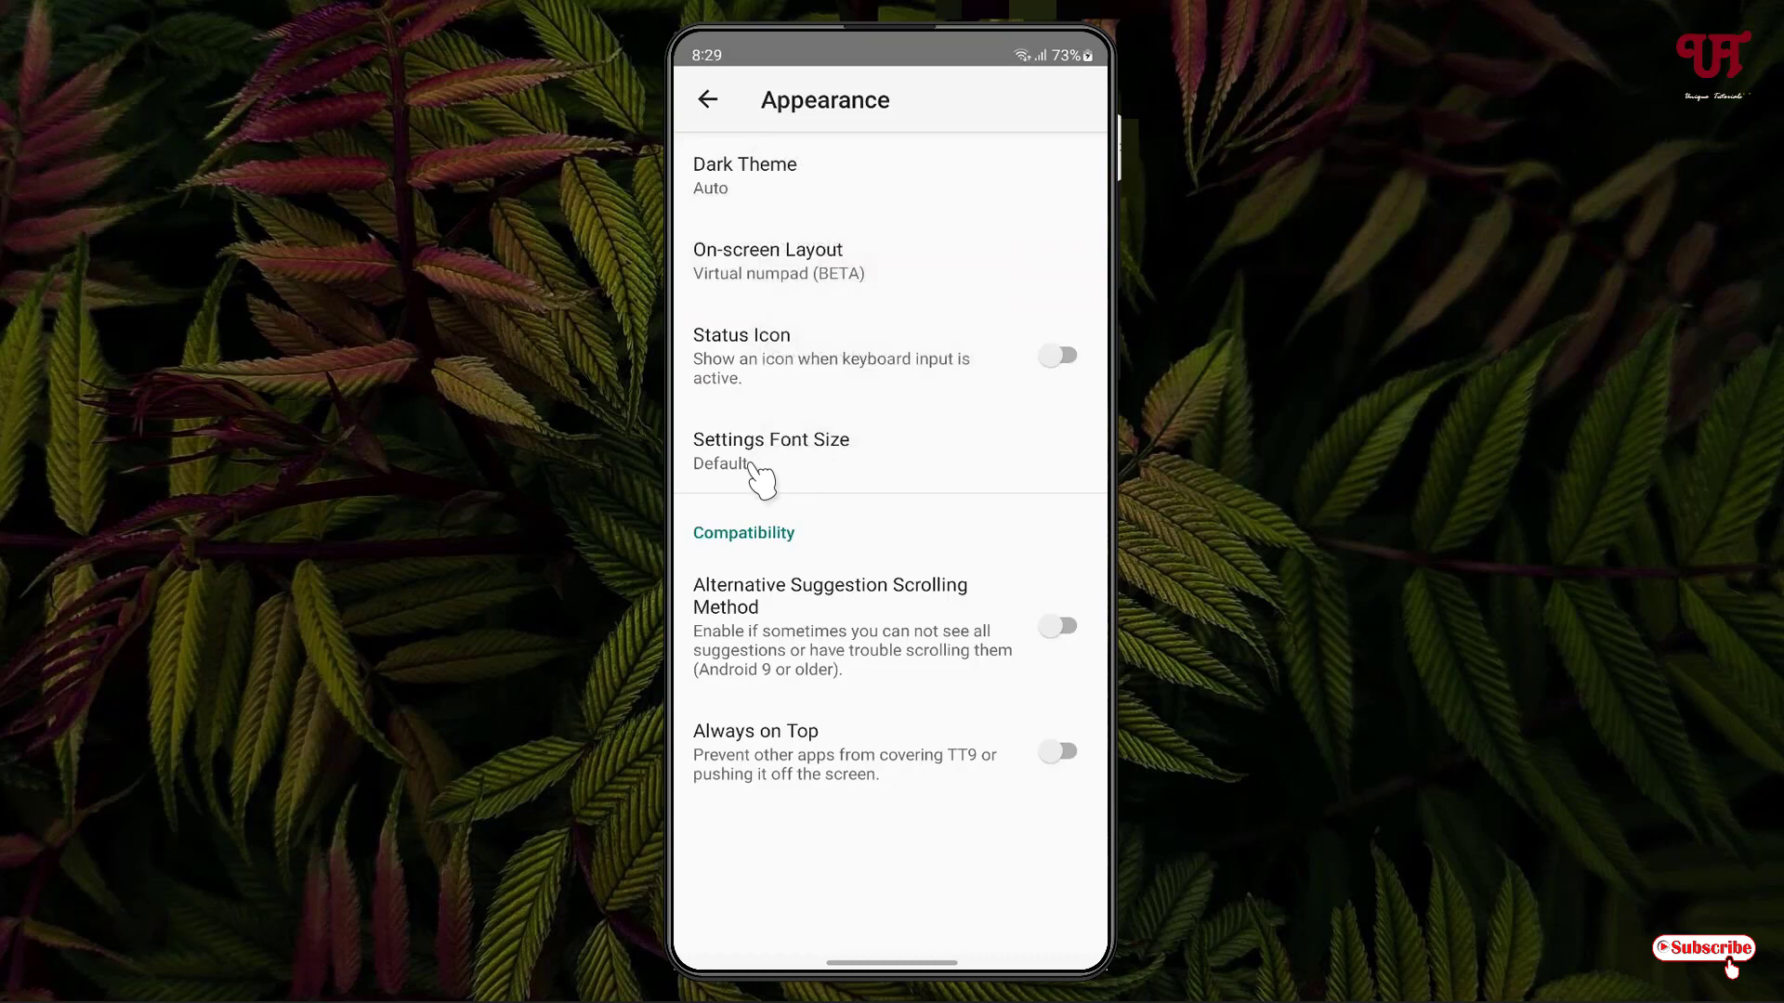
left_click(760, 476)
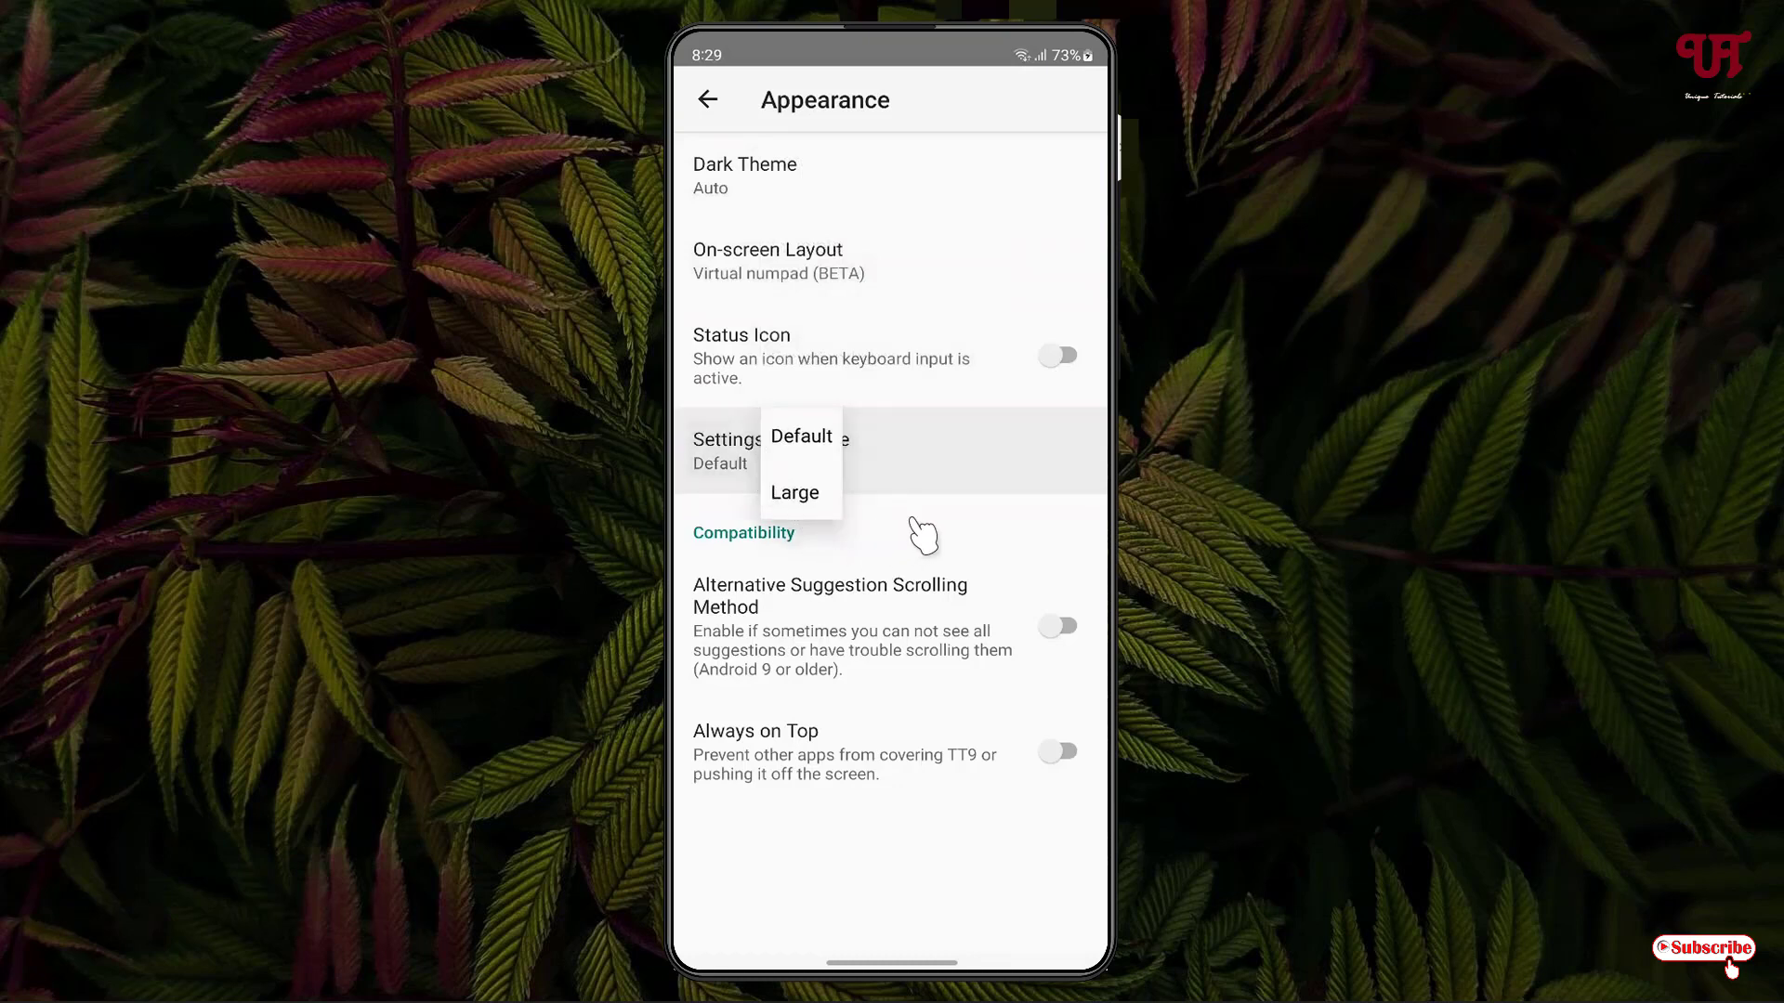
left_click(947, 528)
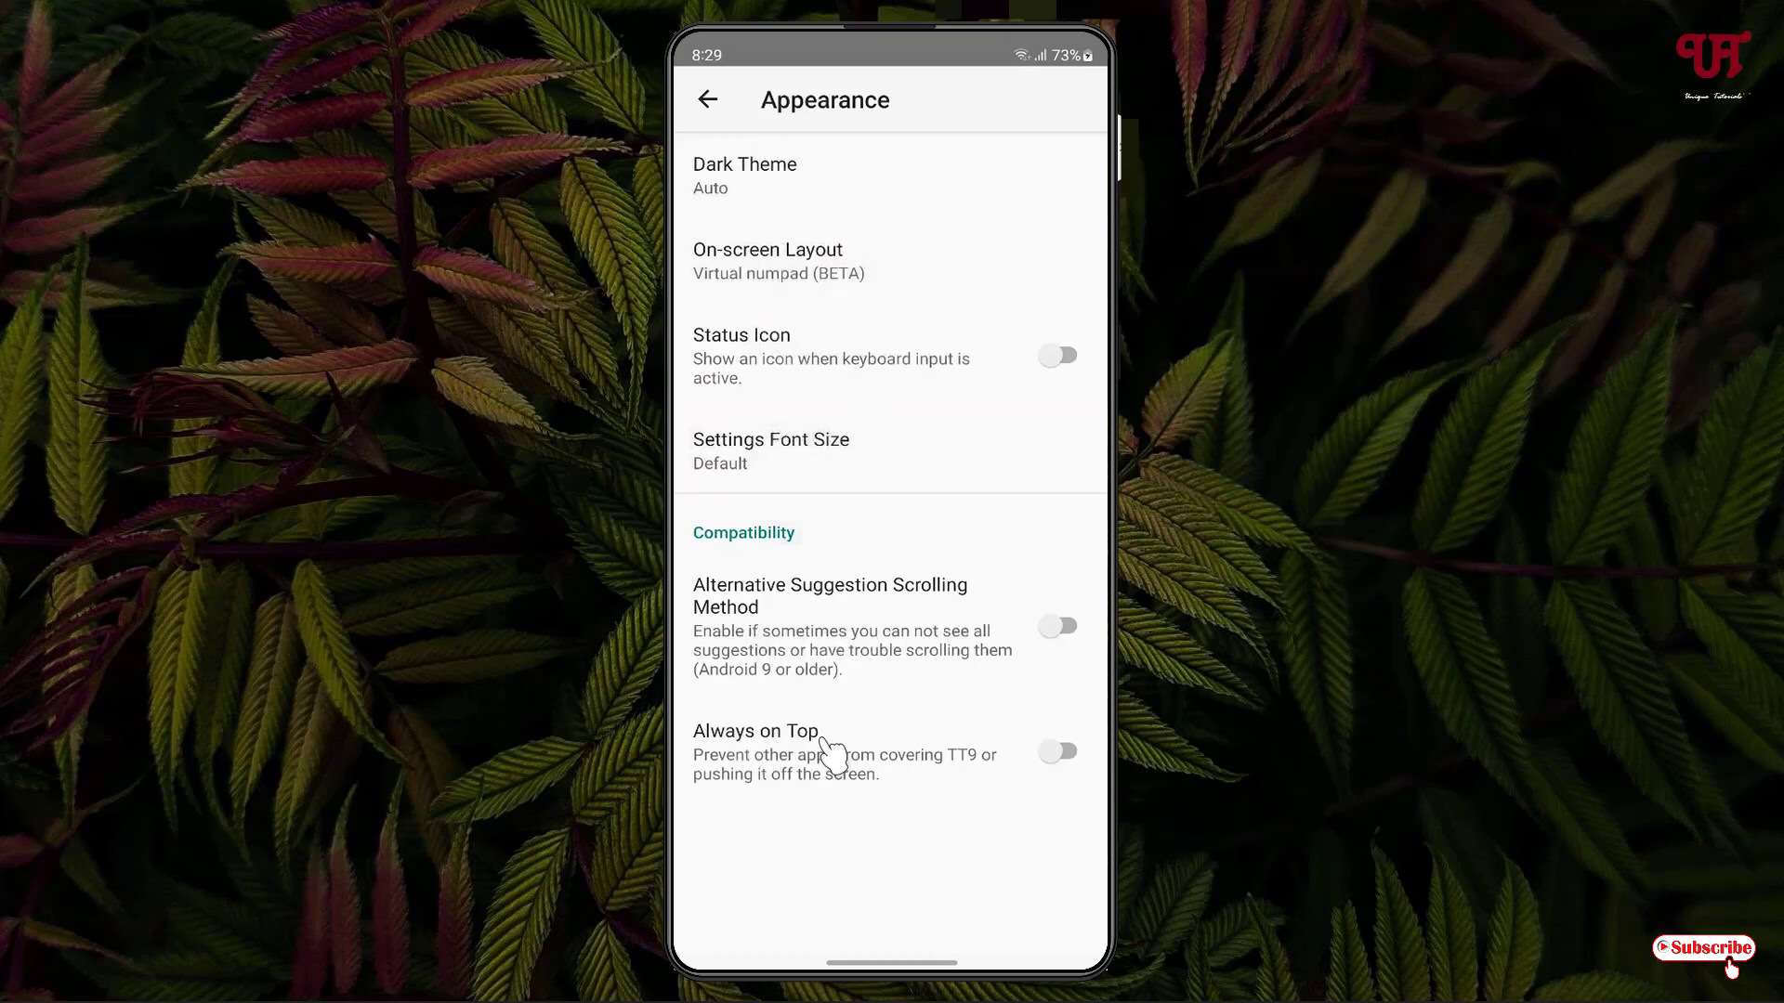
left_click(707, 99)
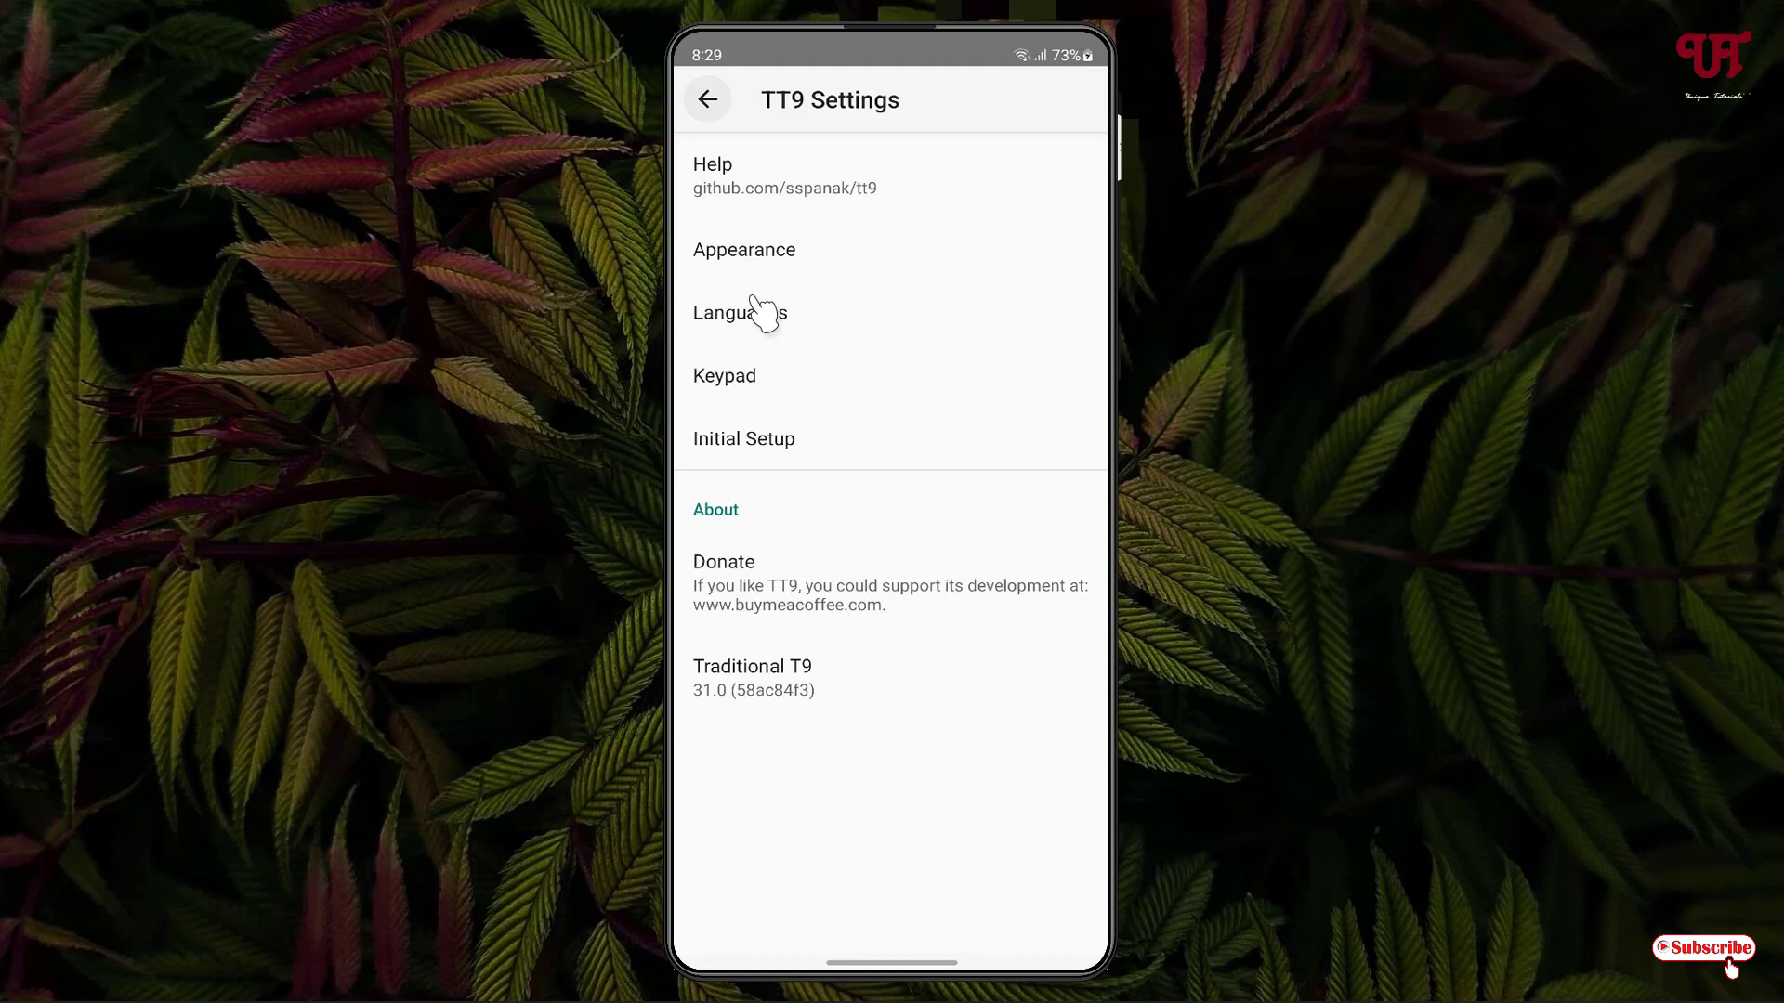
left_click(734, 381)
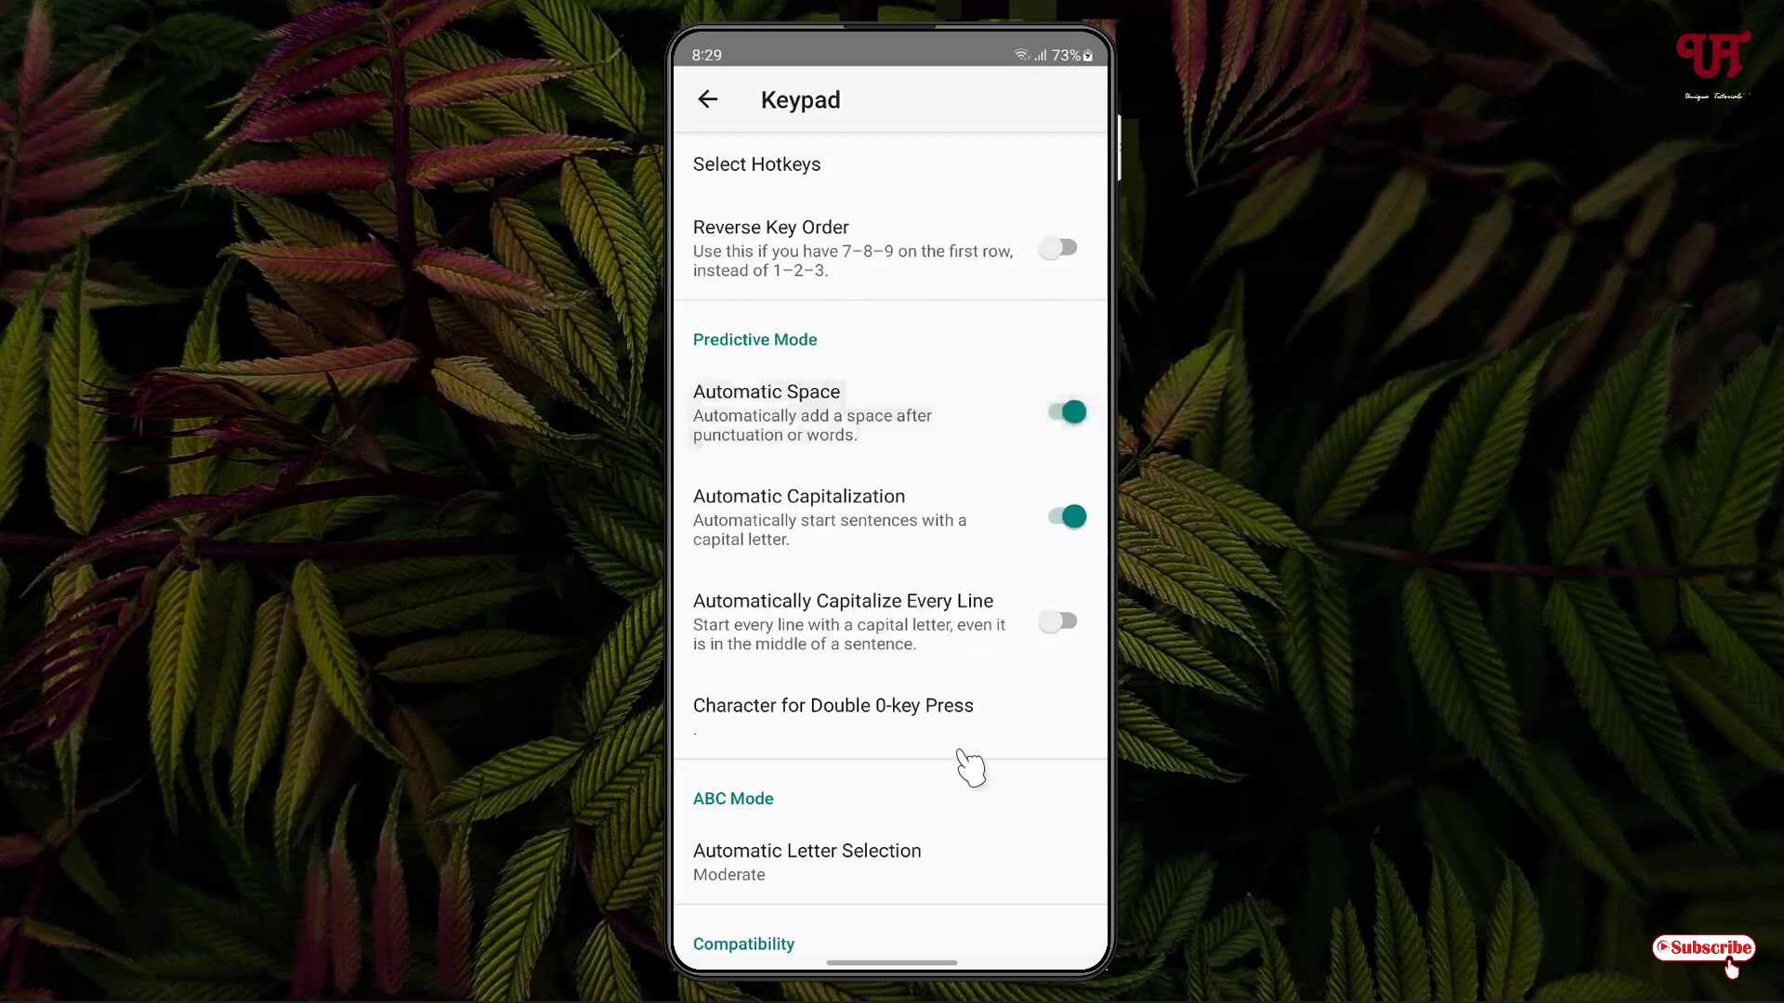
scroll(967, 762, "down", 1)
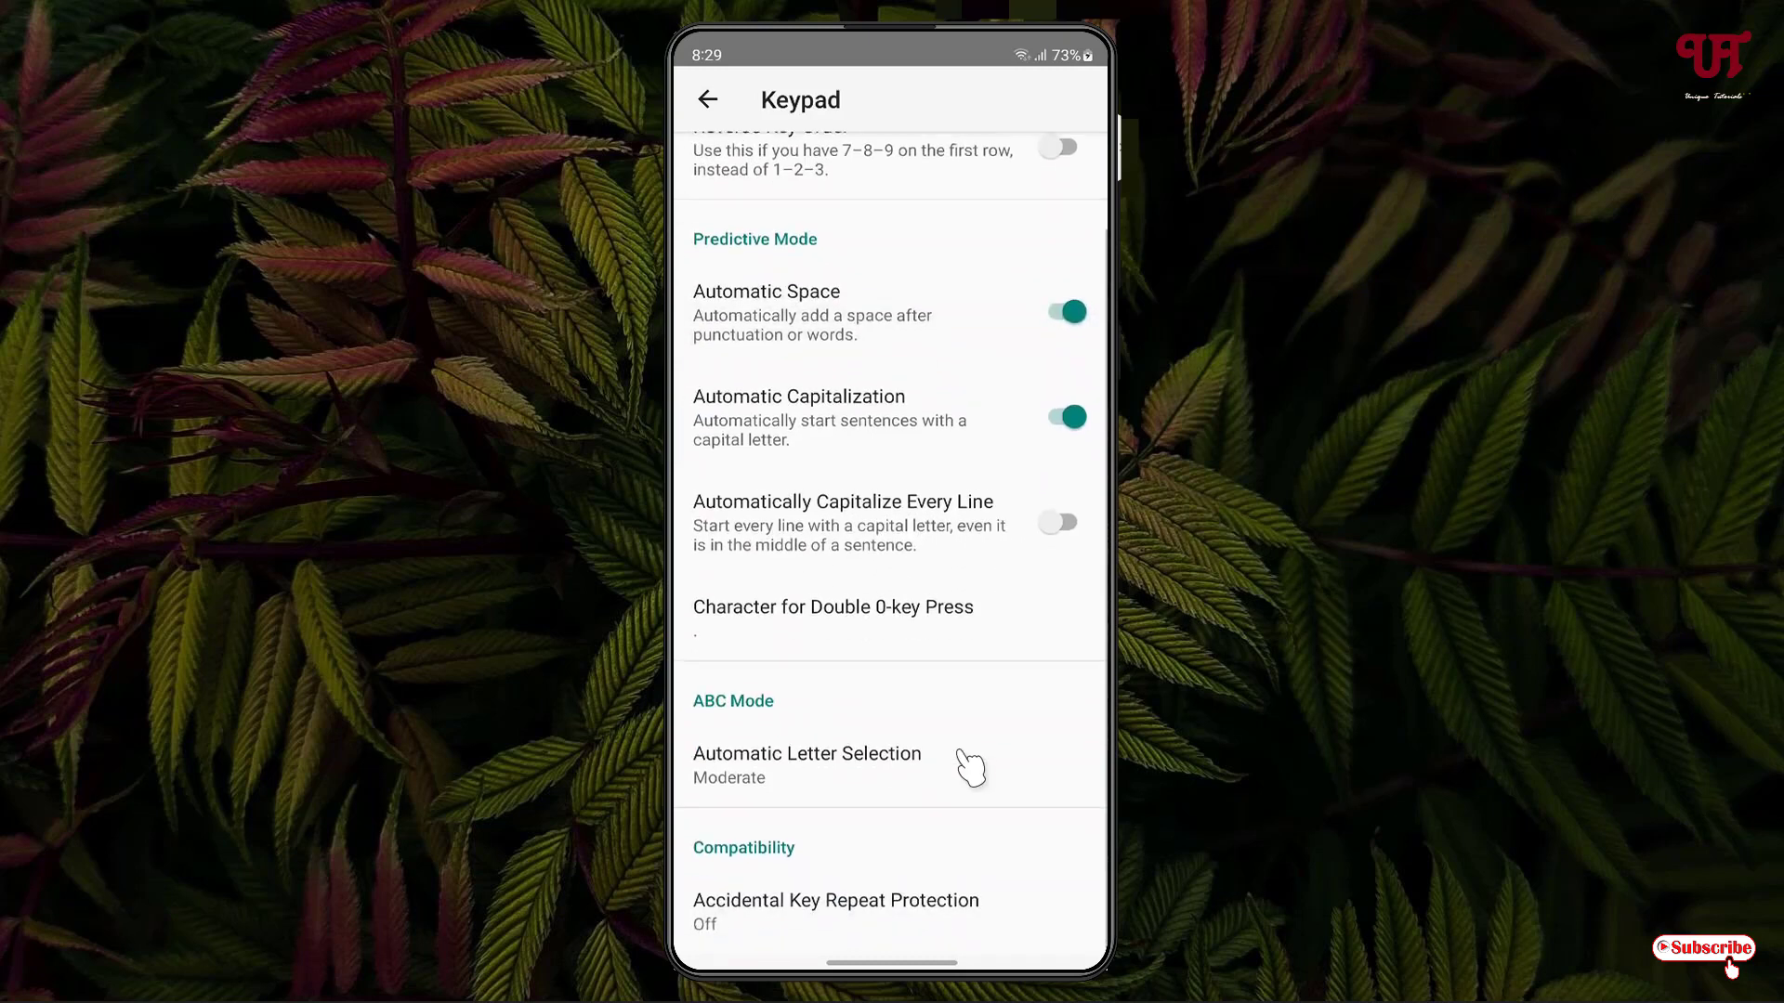
left_click(766, 790)
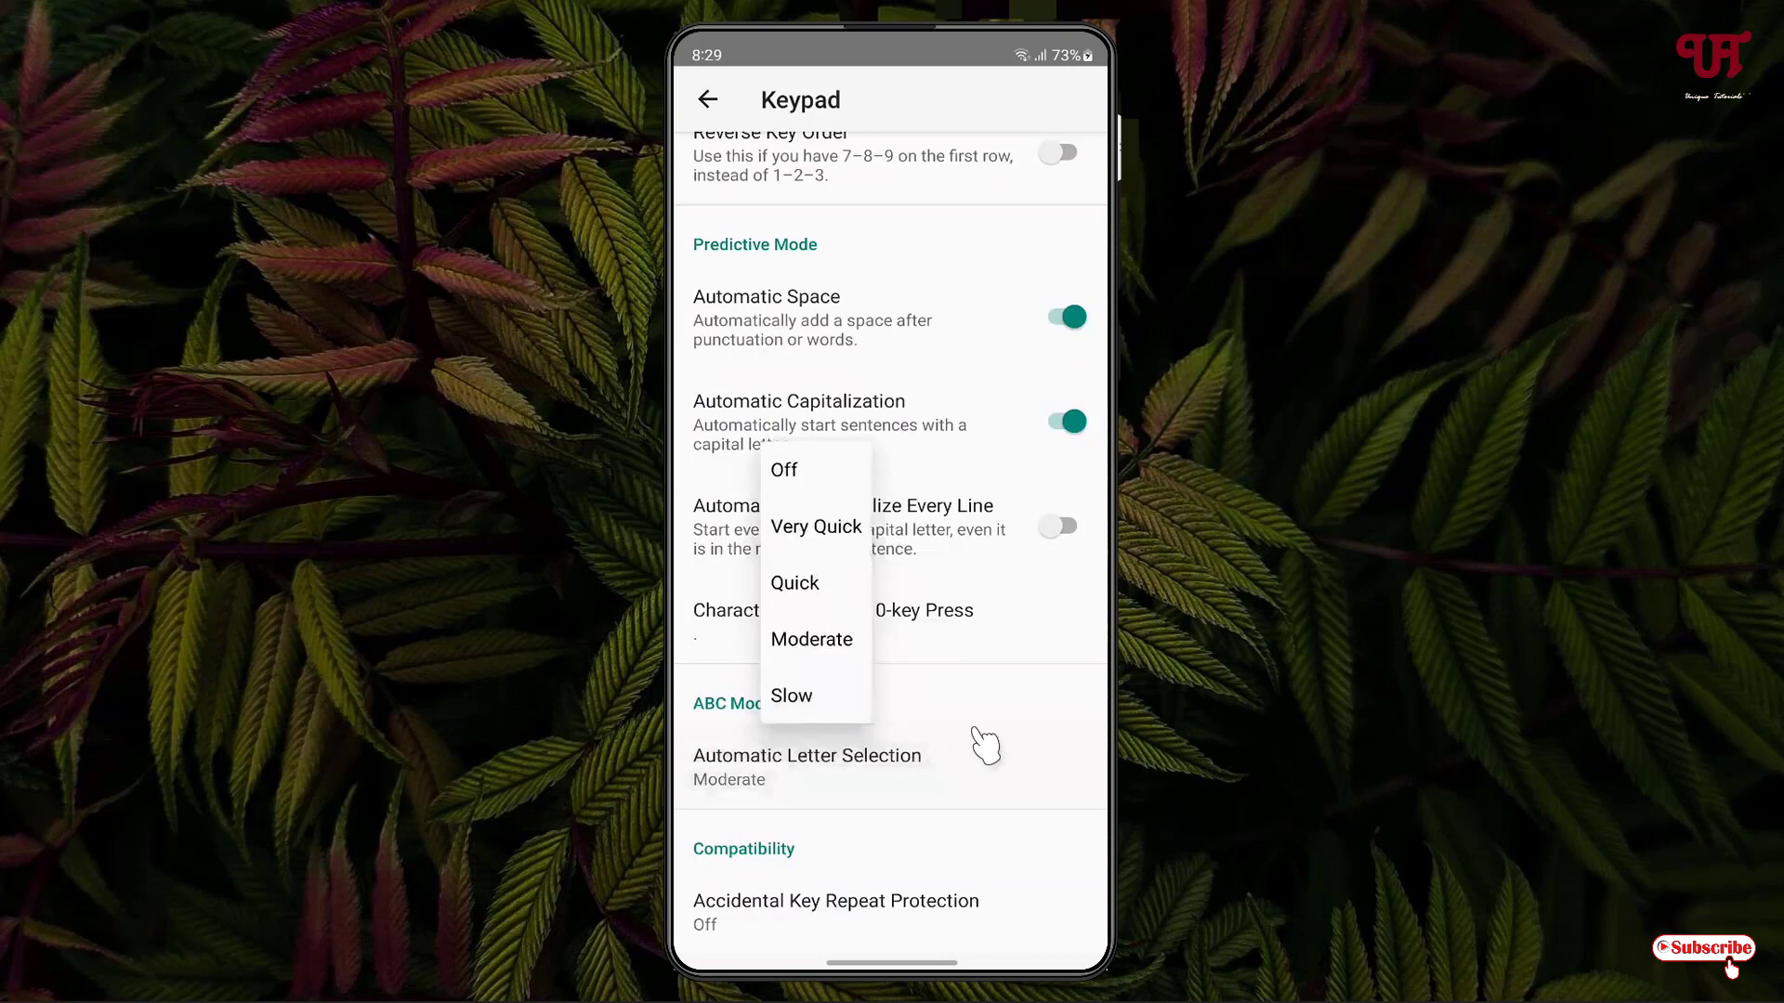
left_click(1022, 704)
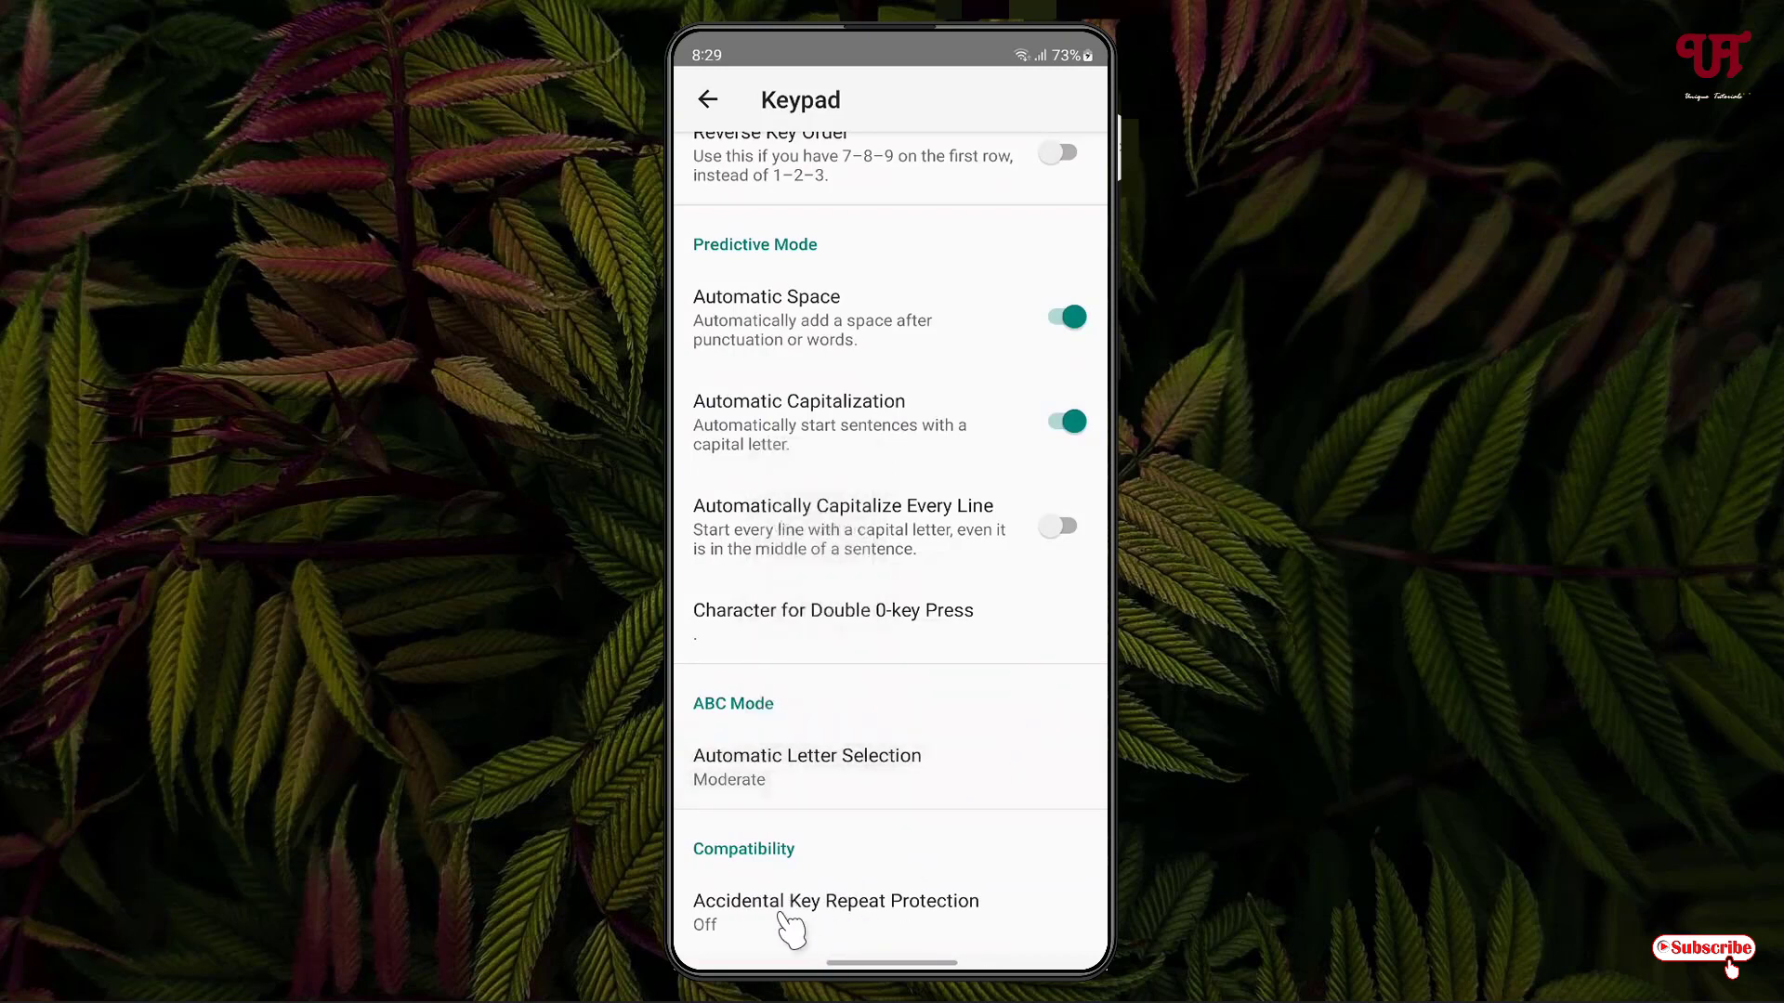
key("Escape")
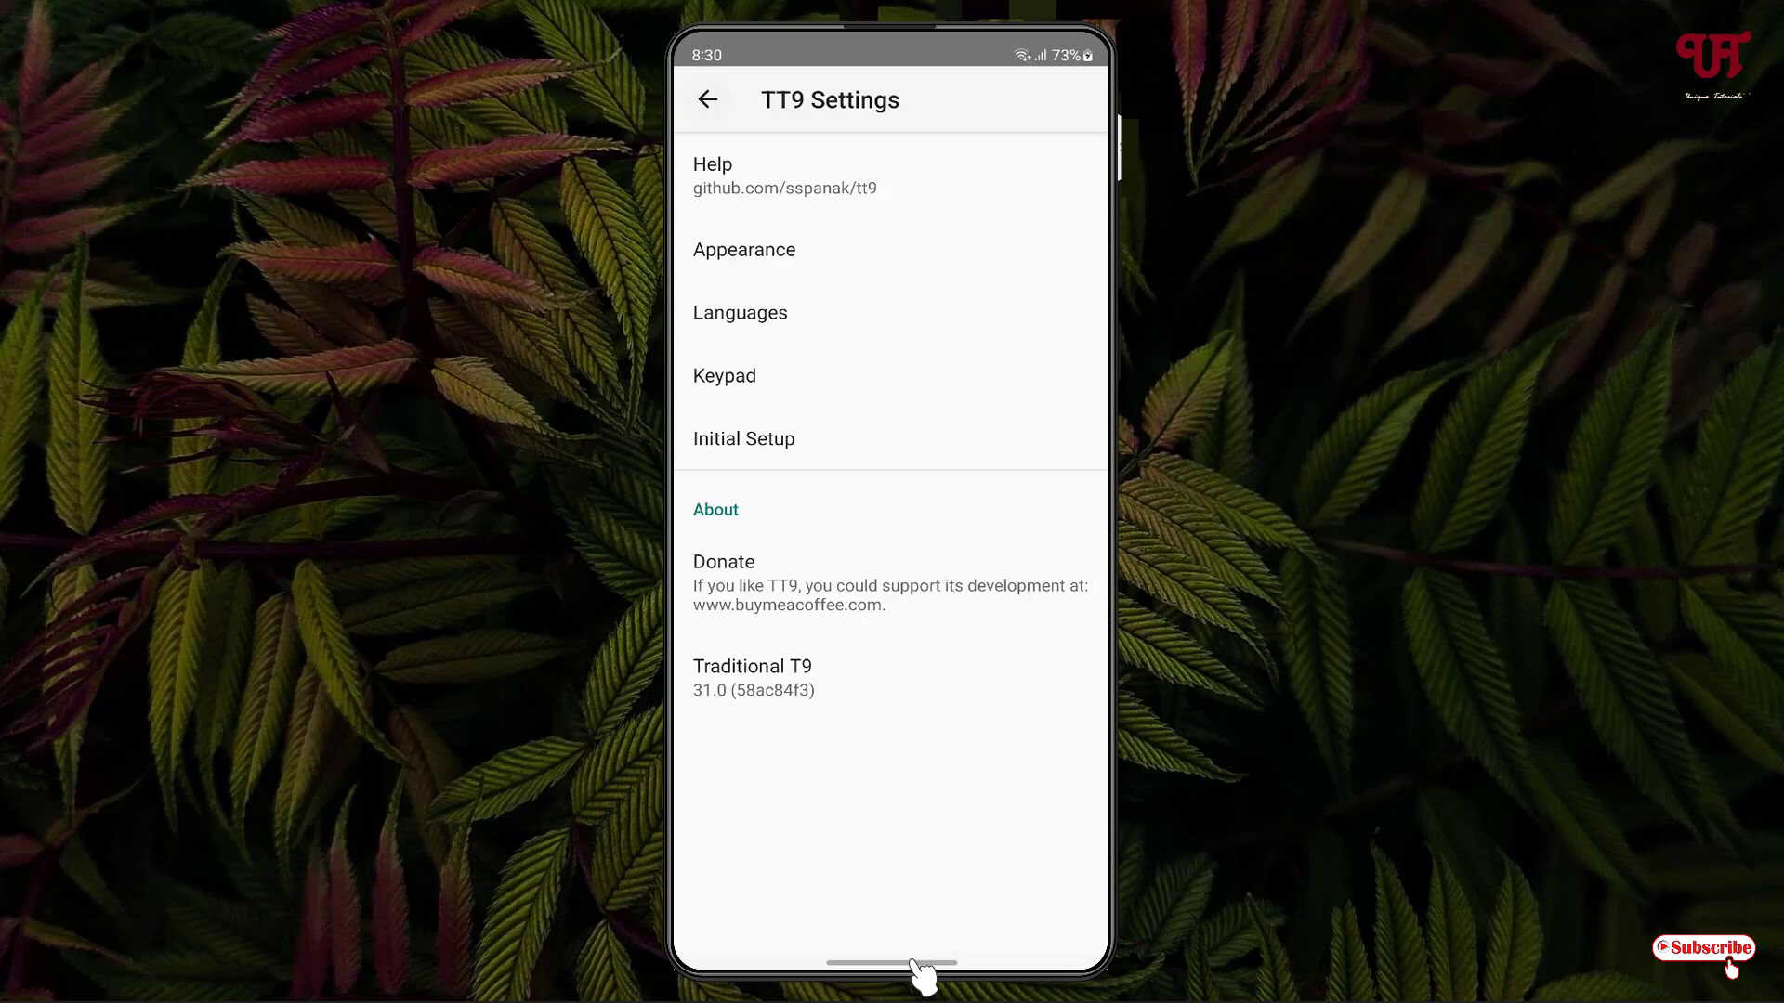
Open the home-screen search panel, type I on the 4 key, then cancel adding it as a word
left_click_drag(915, 962, 921, 595)
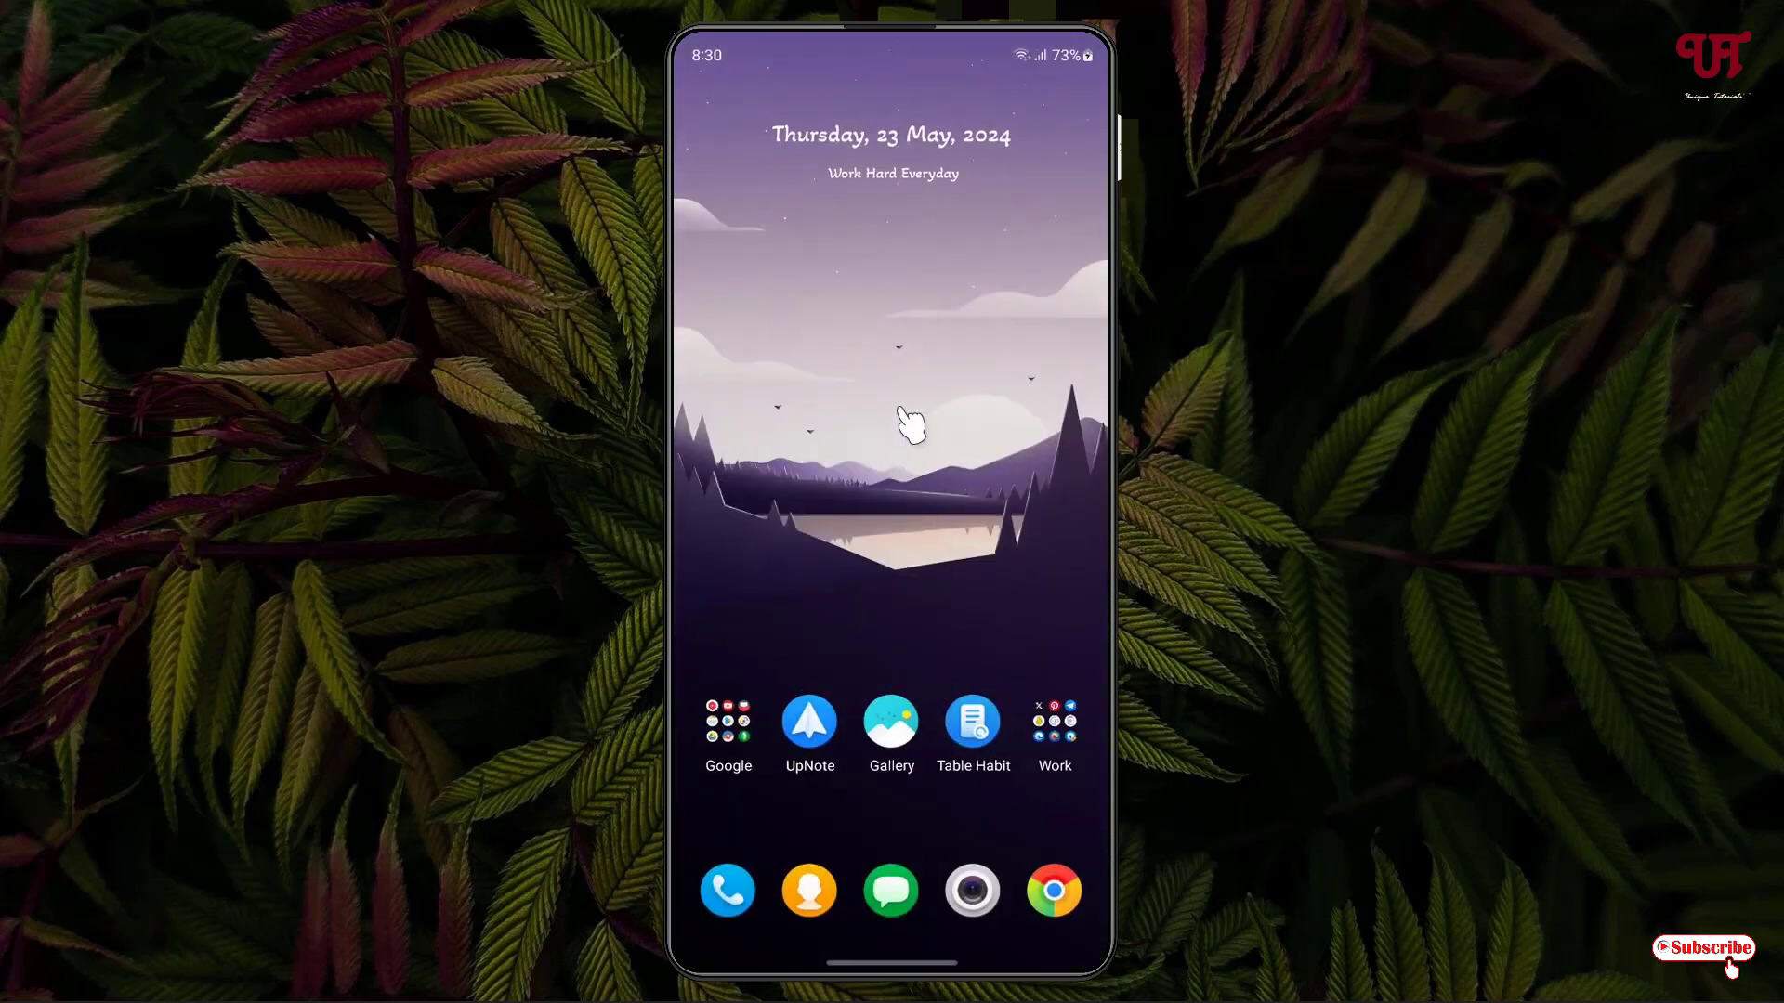
left_click_drag(909, 418, 918, 589)
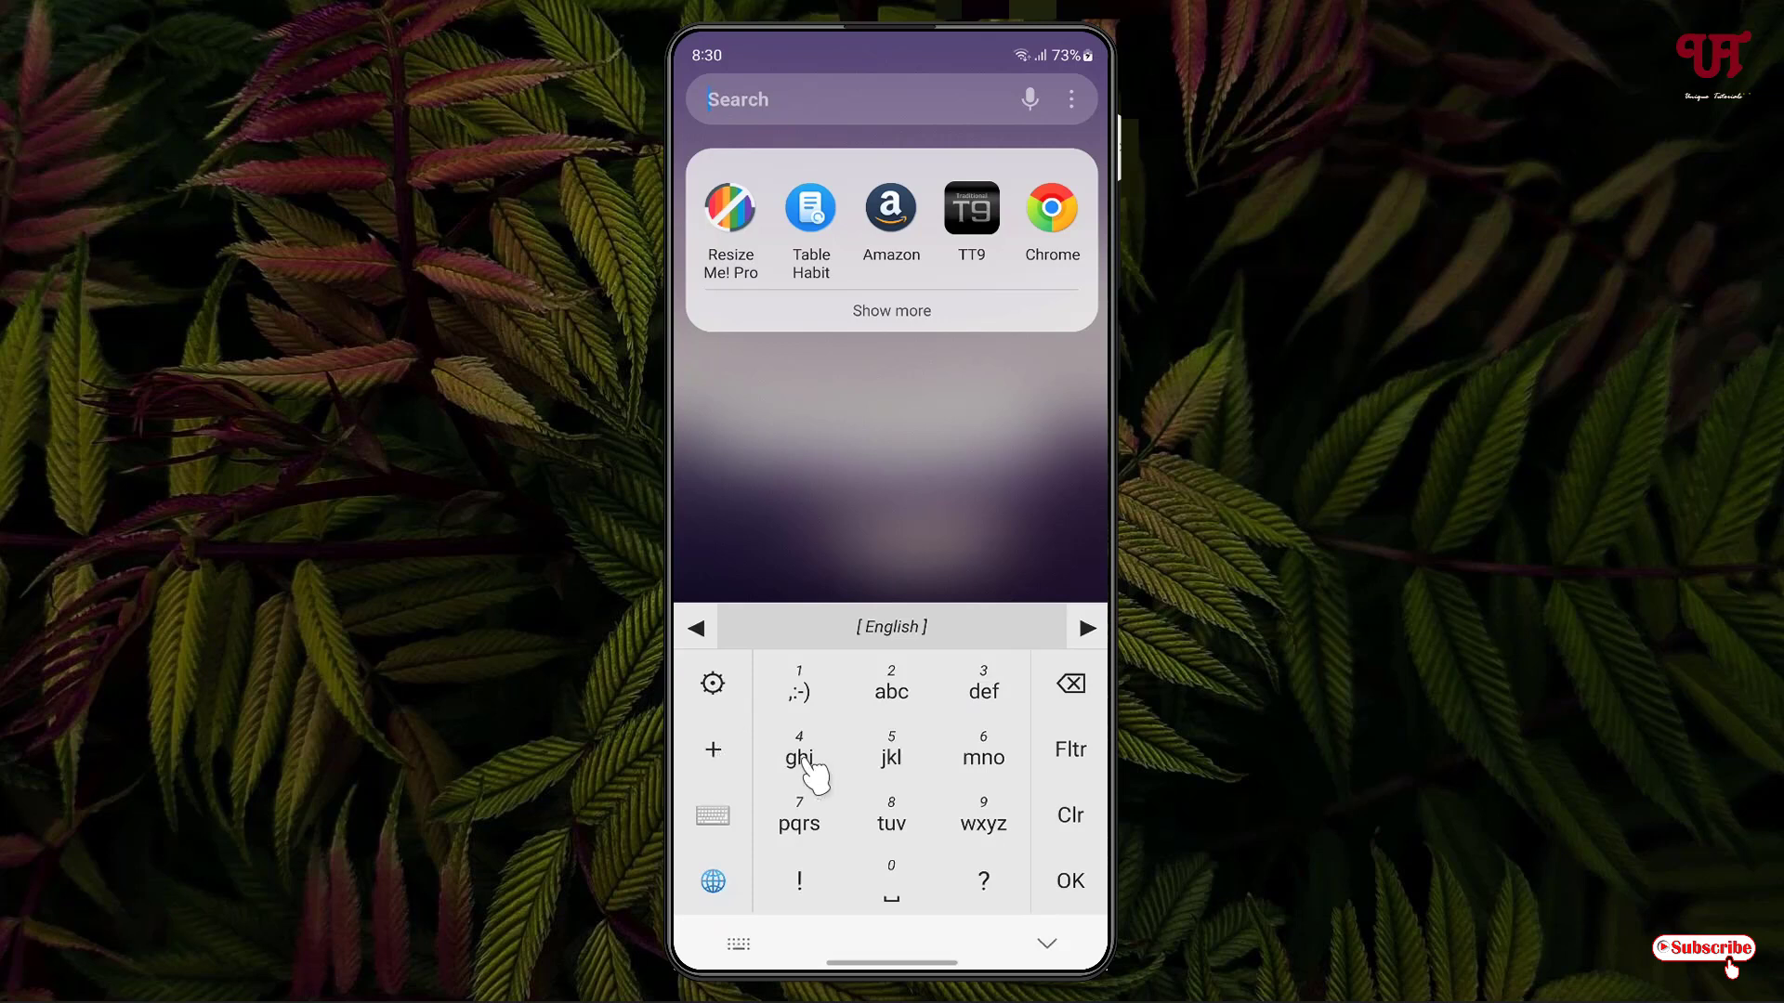
left_click(794, 764)
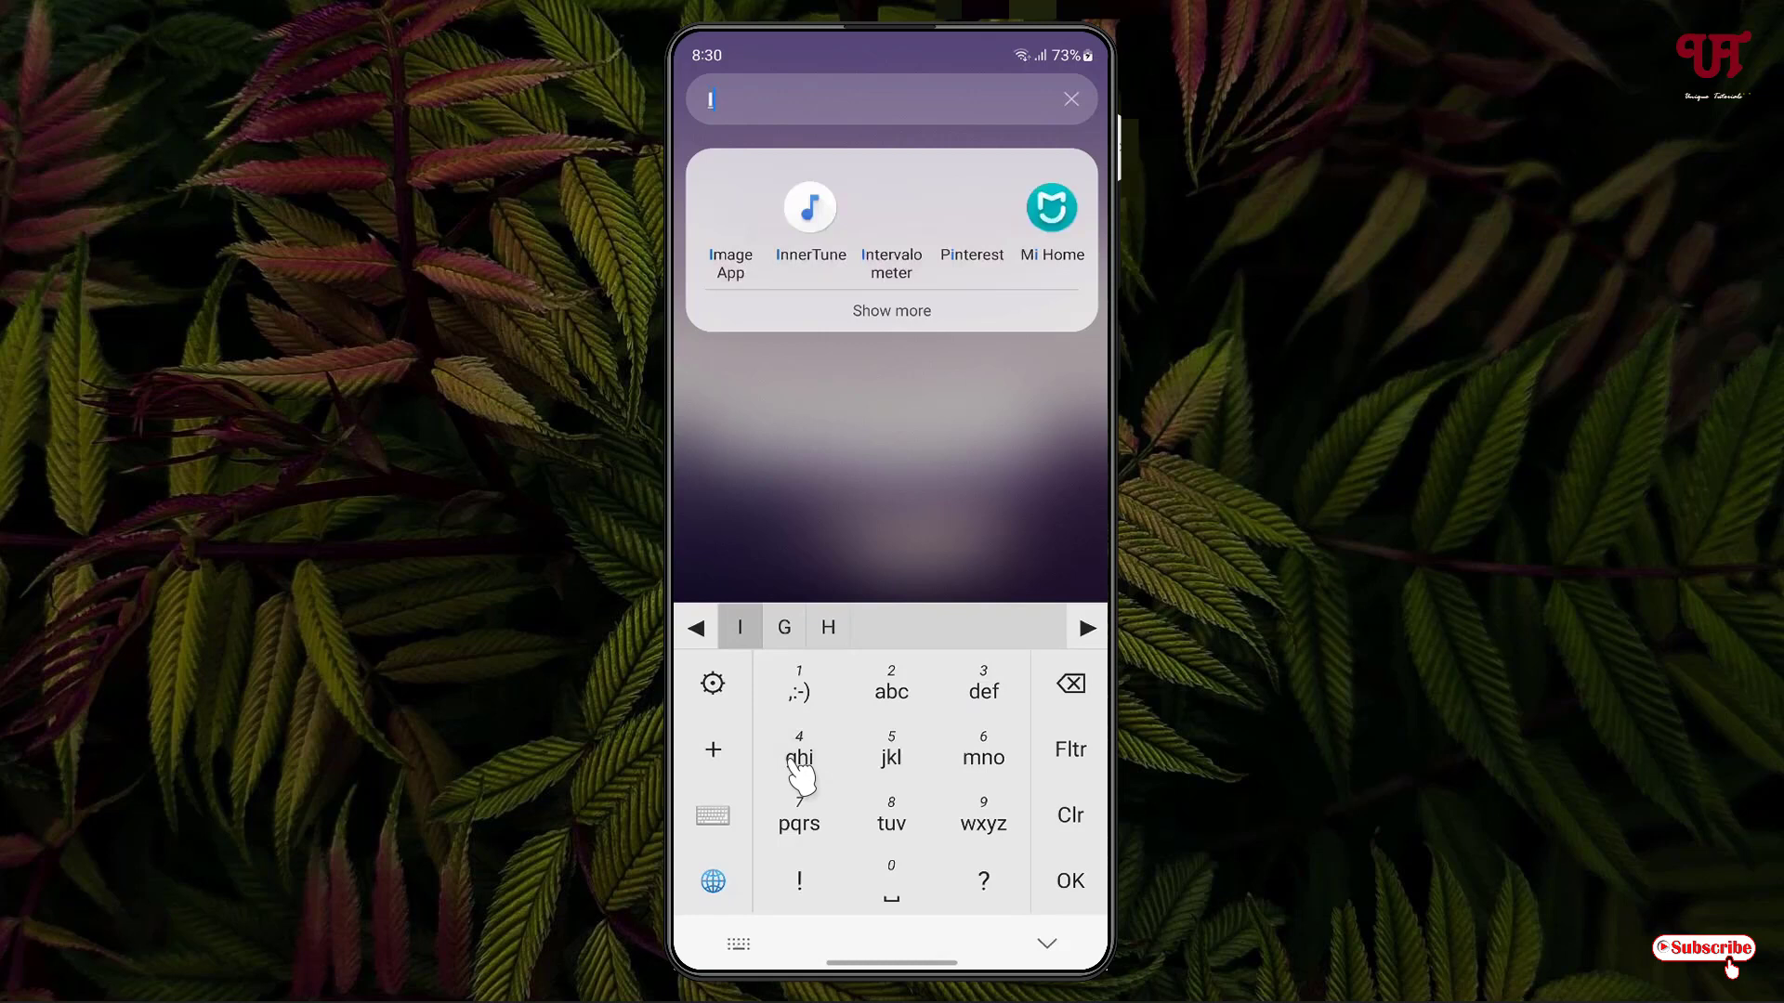
left_click(714, 751)
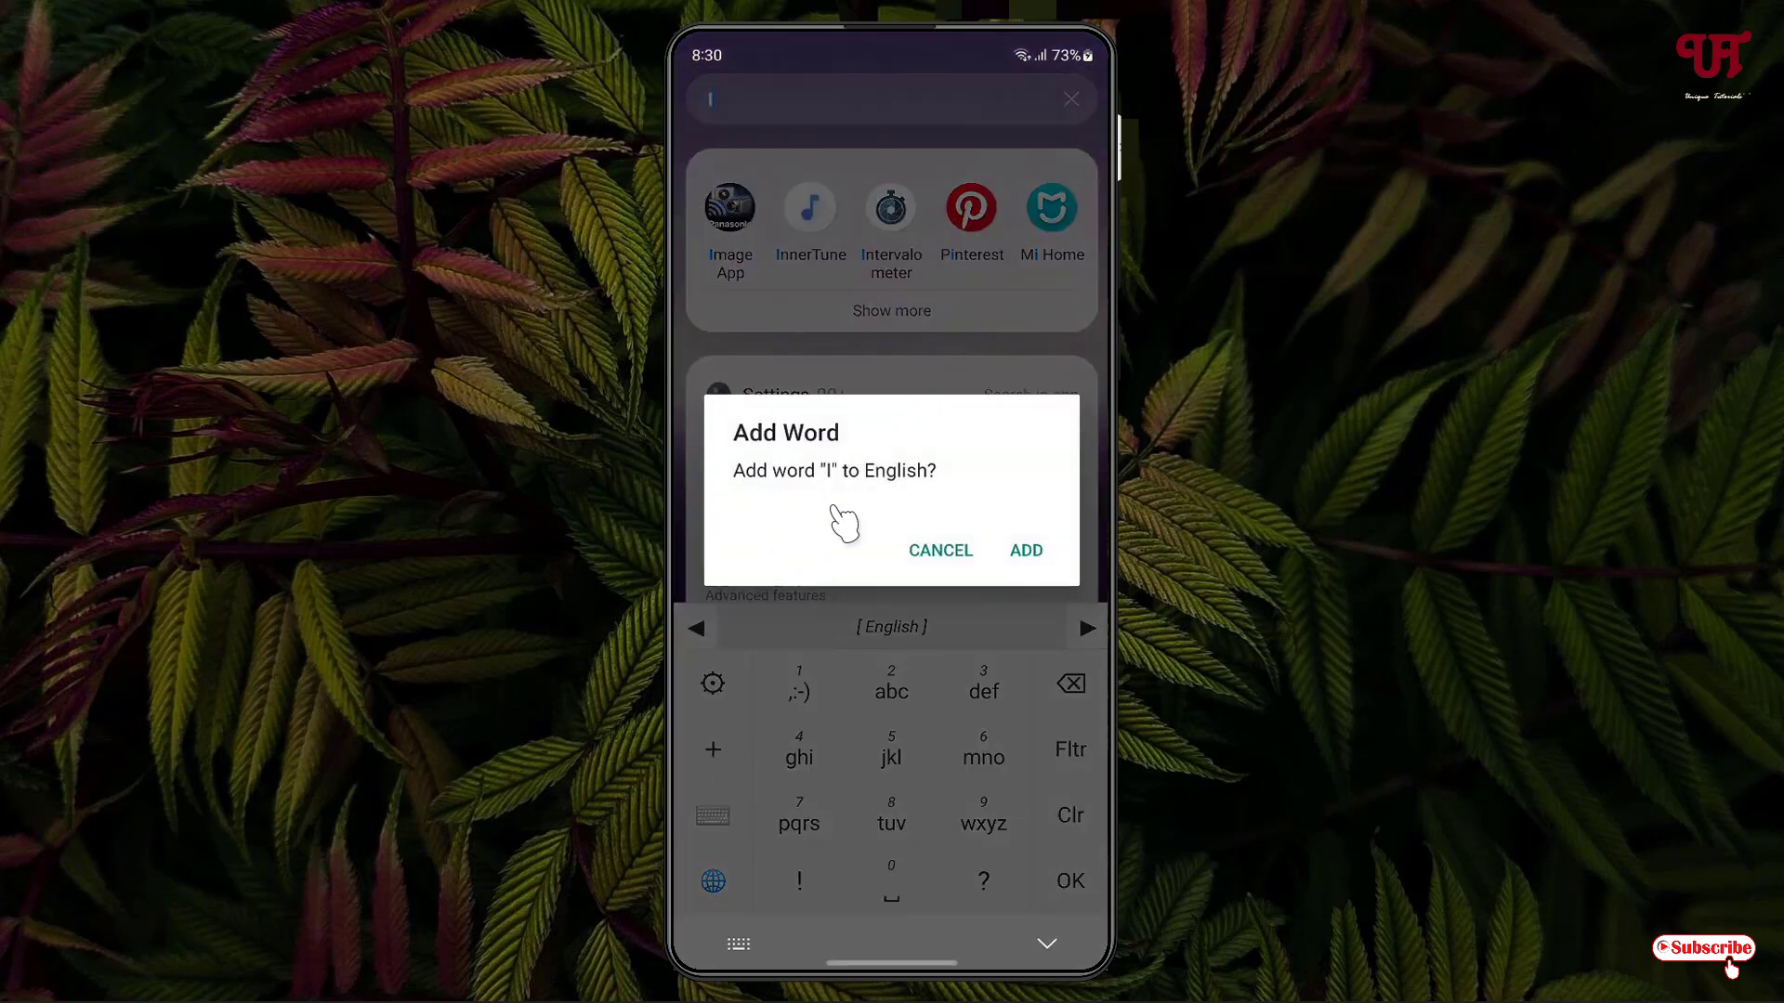
left_click(947, 557)
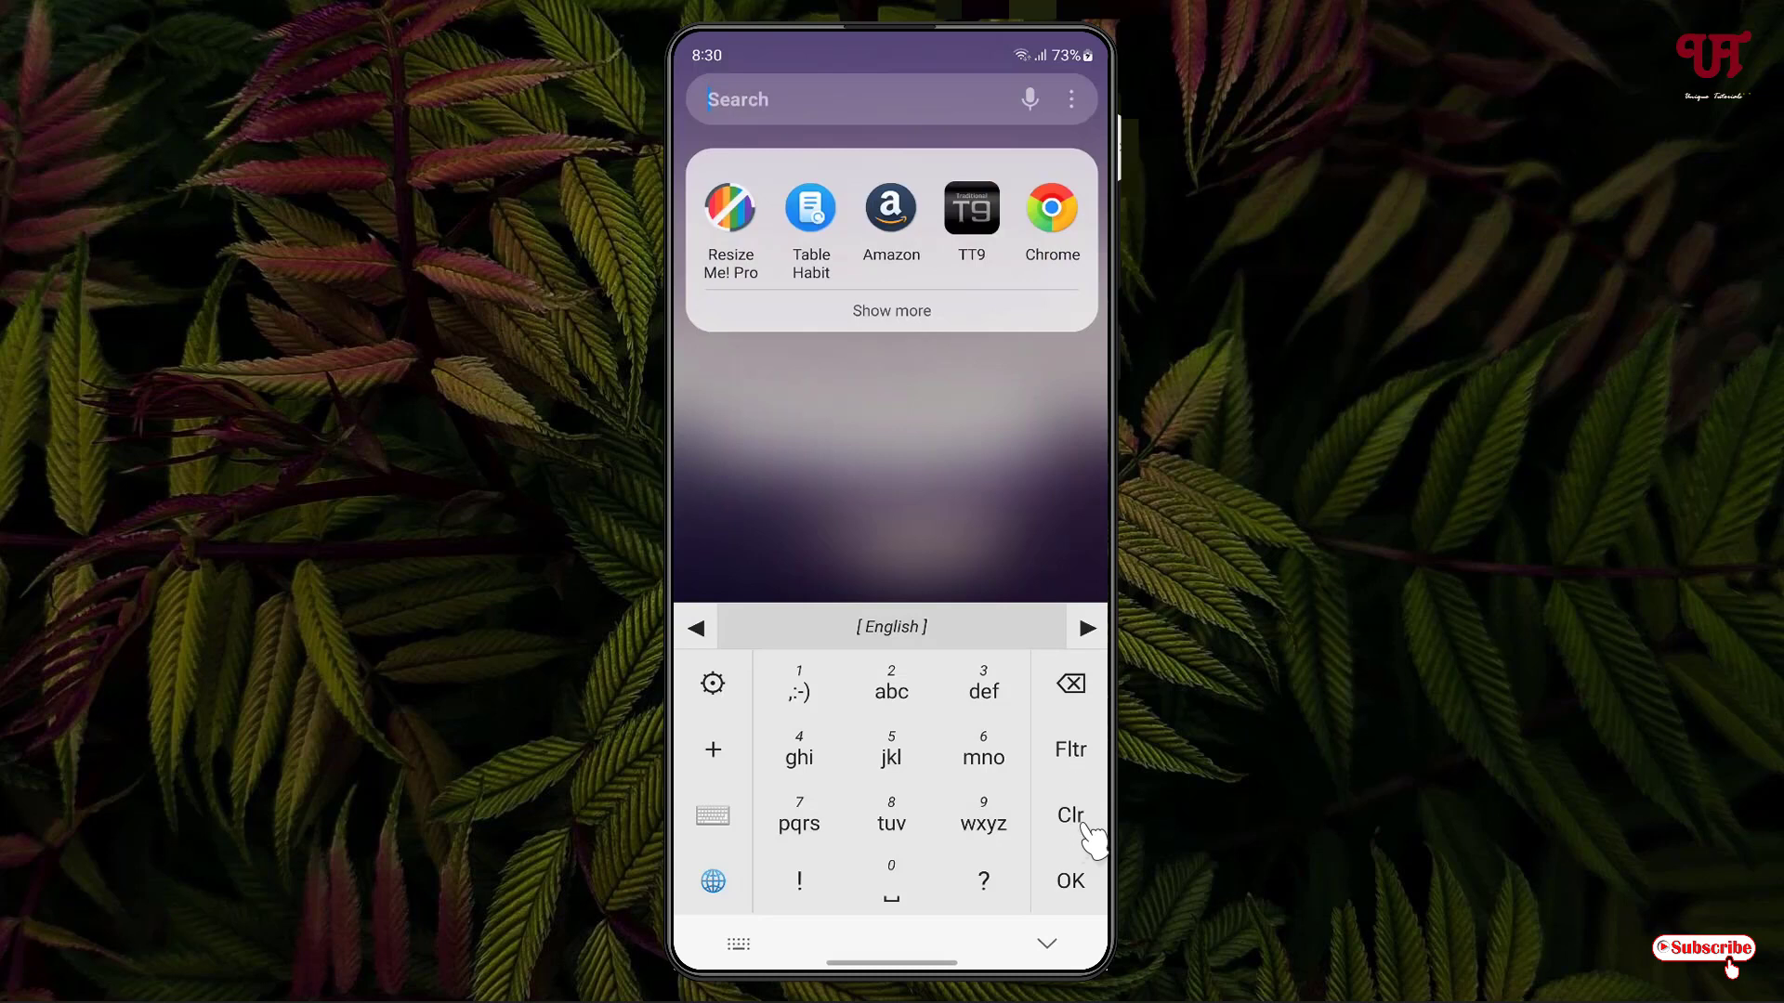
Type and clear a letter, then cycle the keypad mode from English through 123 to abc / en
left_click(998, 779)
left_click(1065, 816)
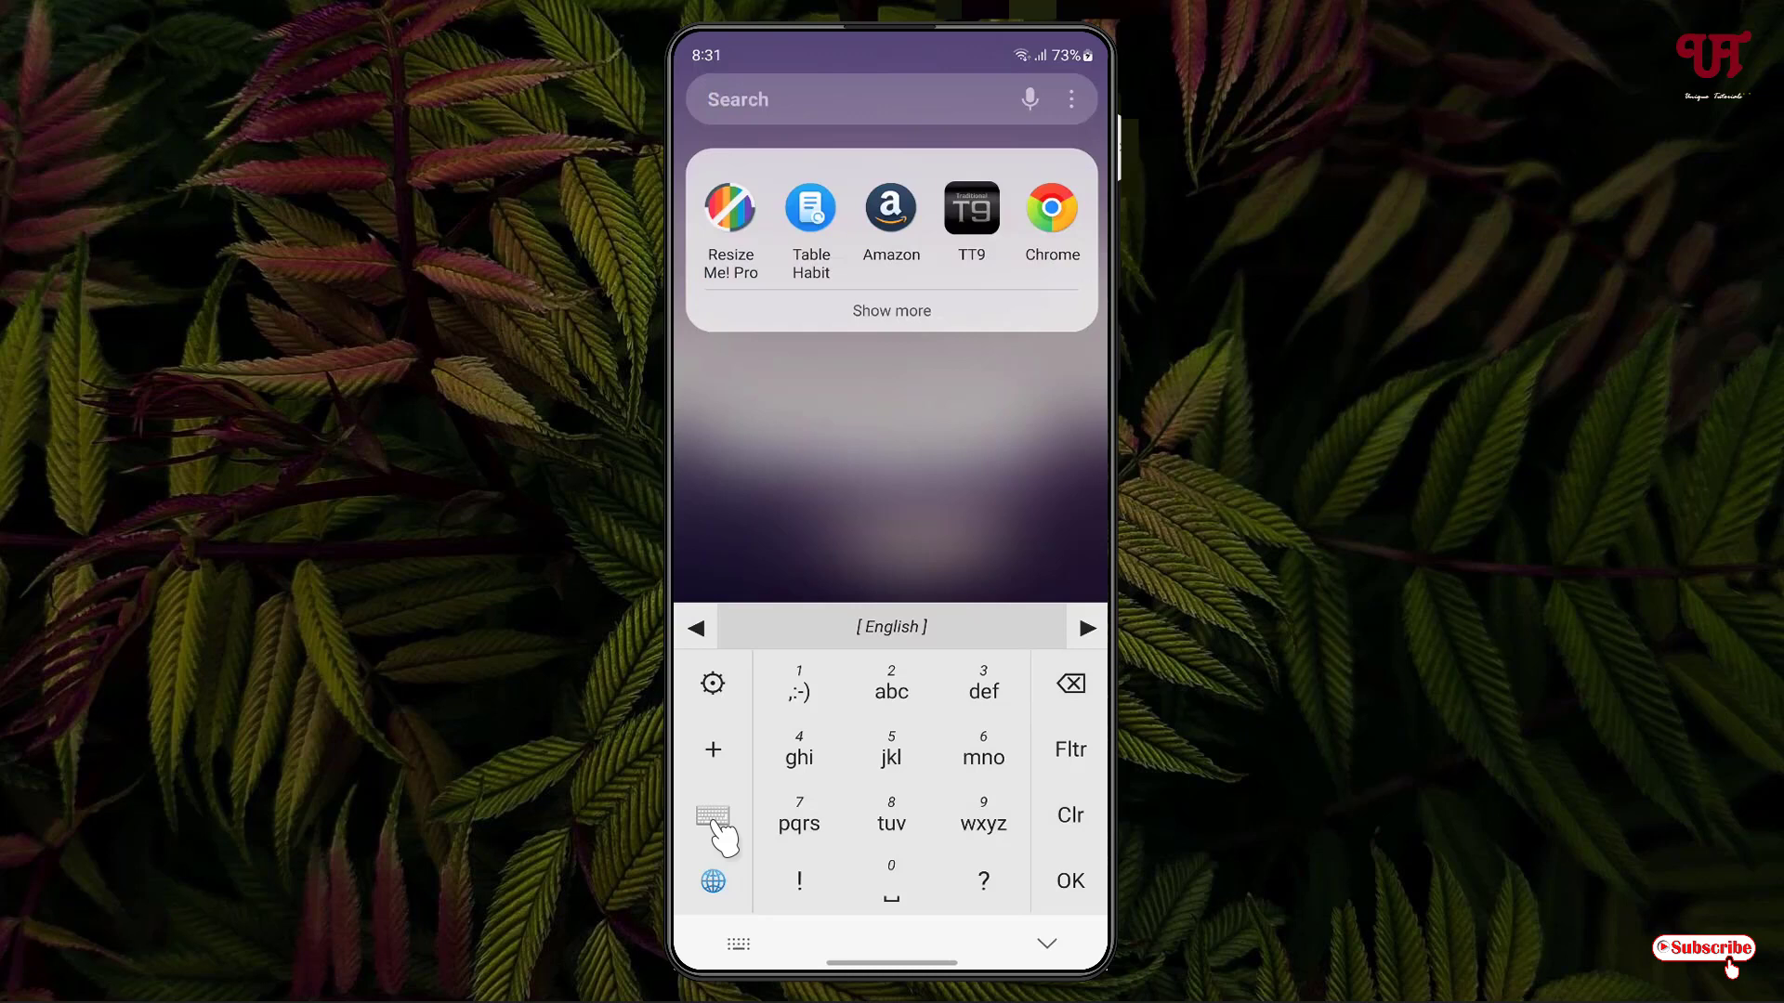
left_click(714, 817)
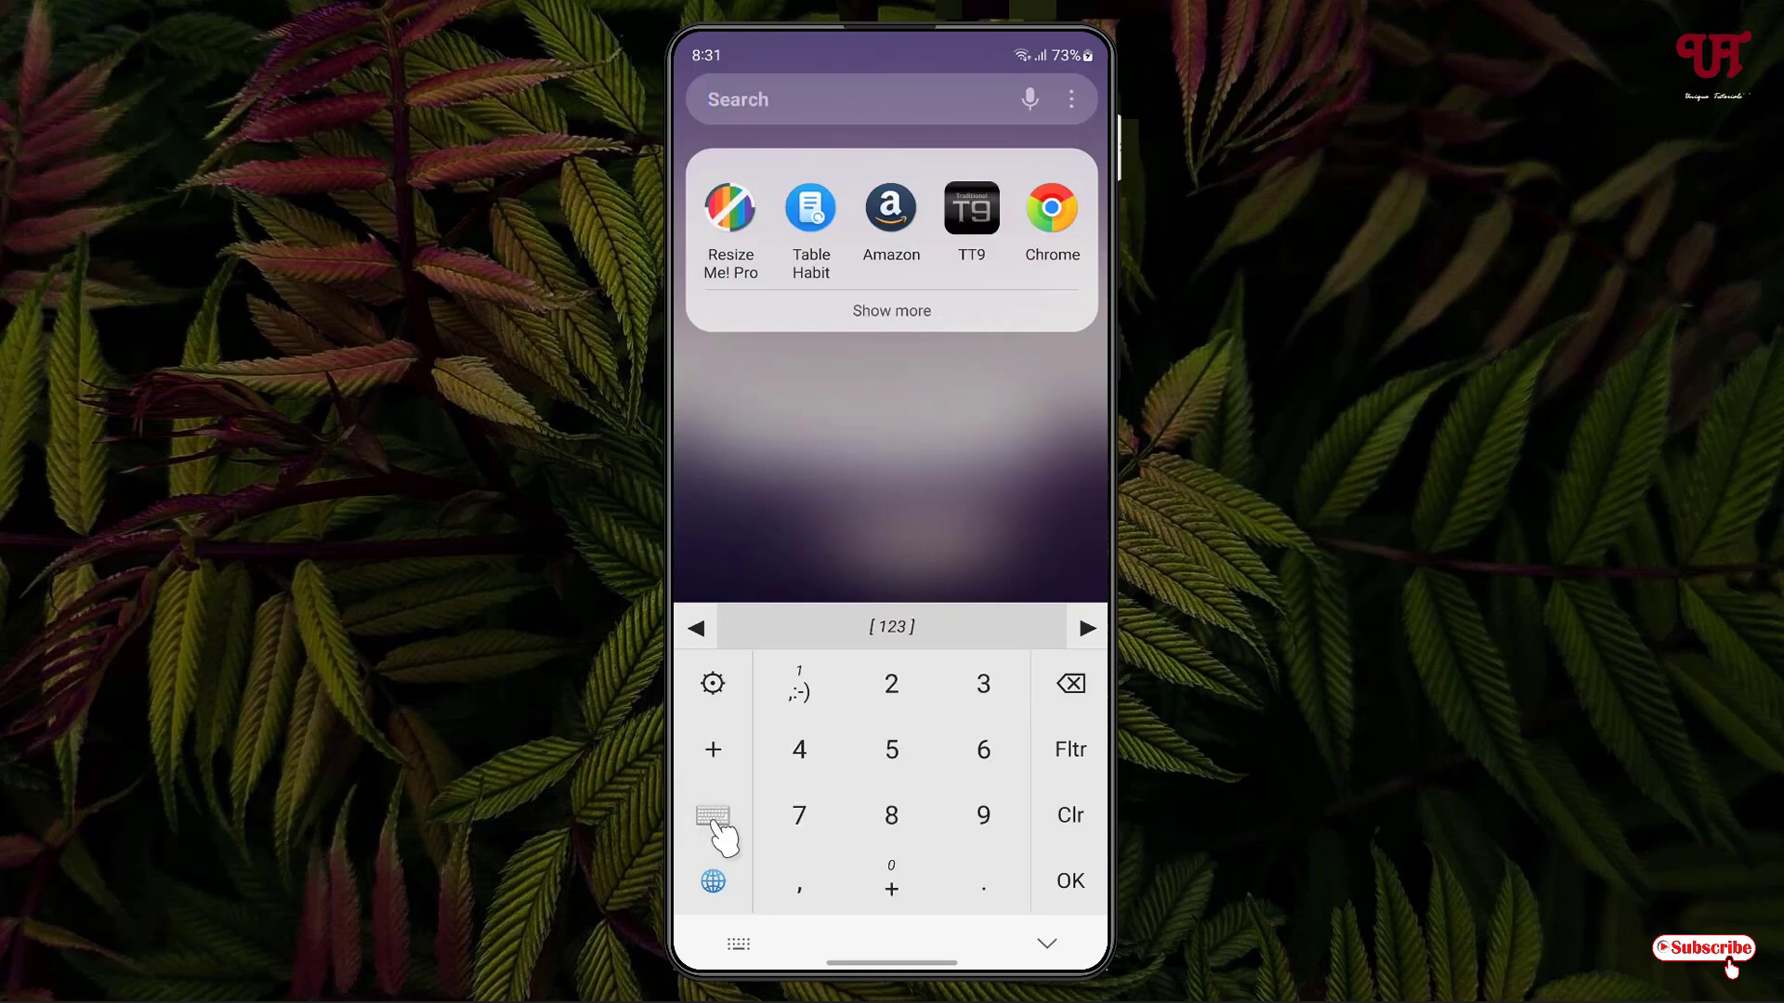
left_click(713, 818)
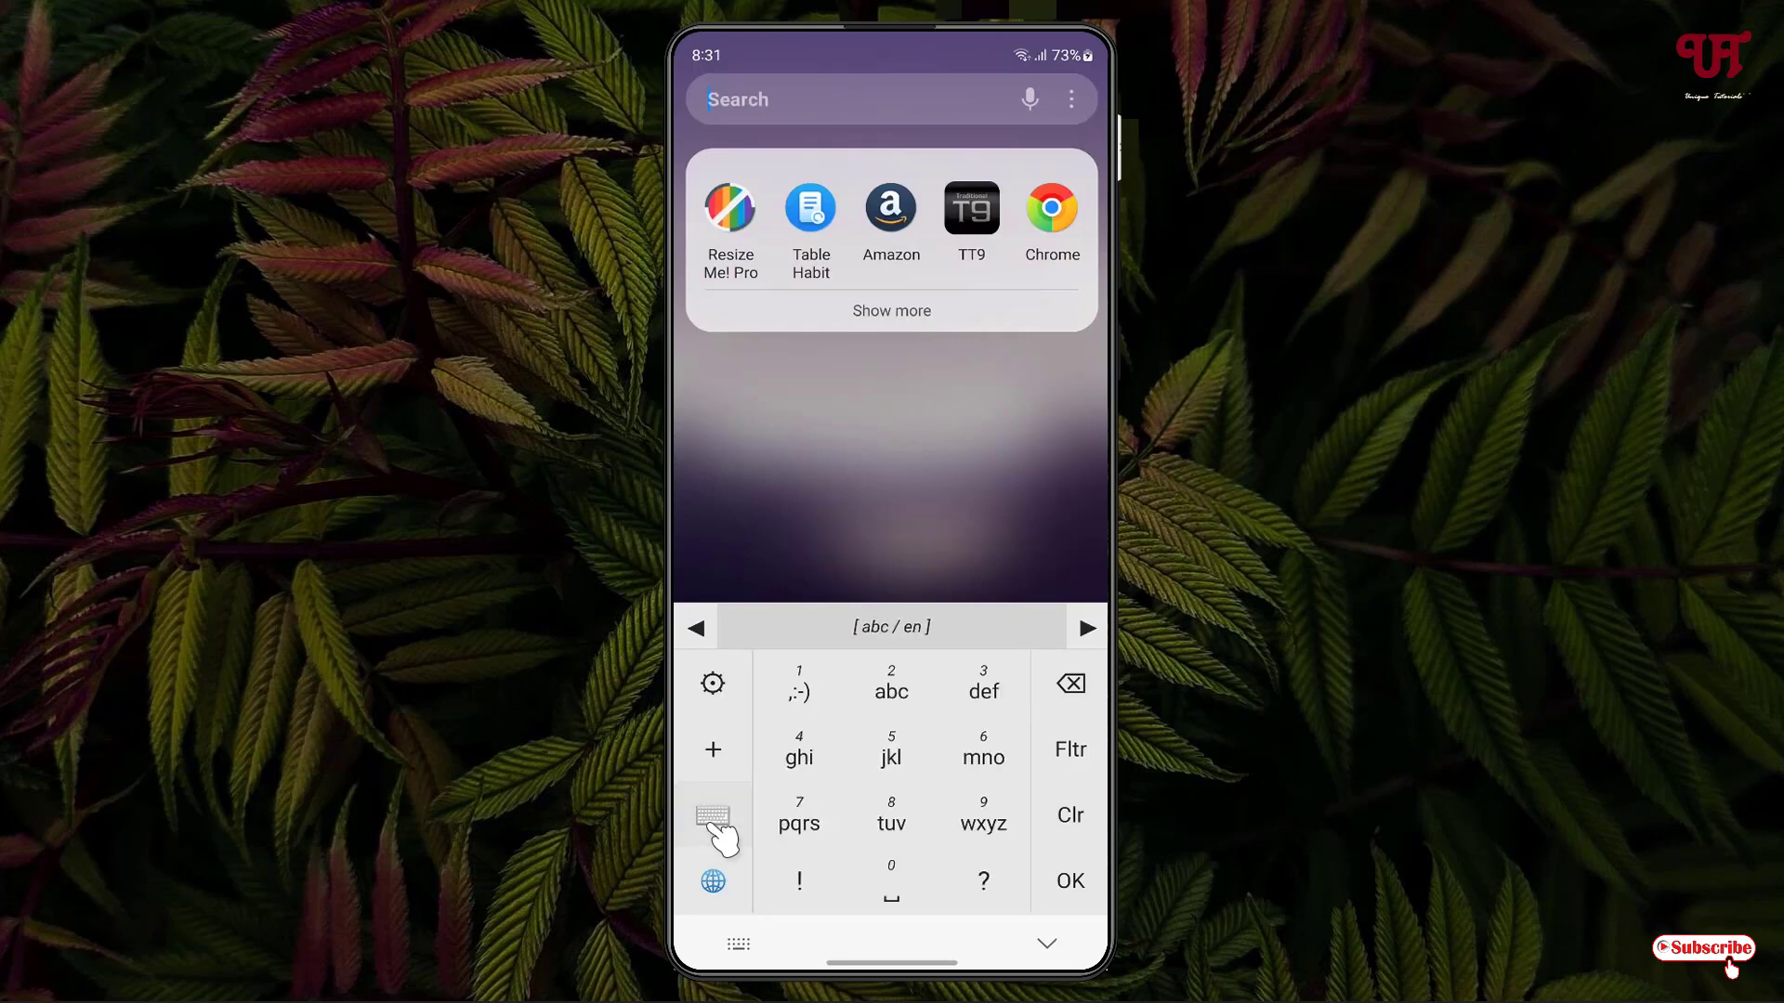
left_click(893, 704)
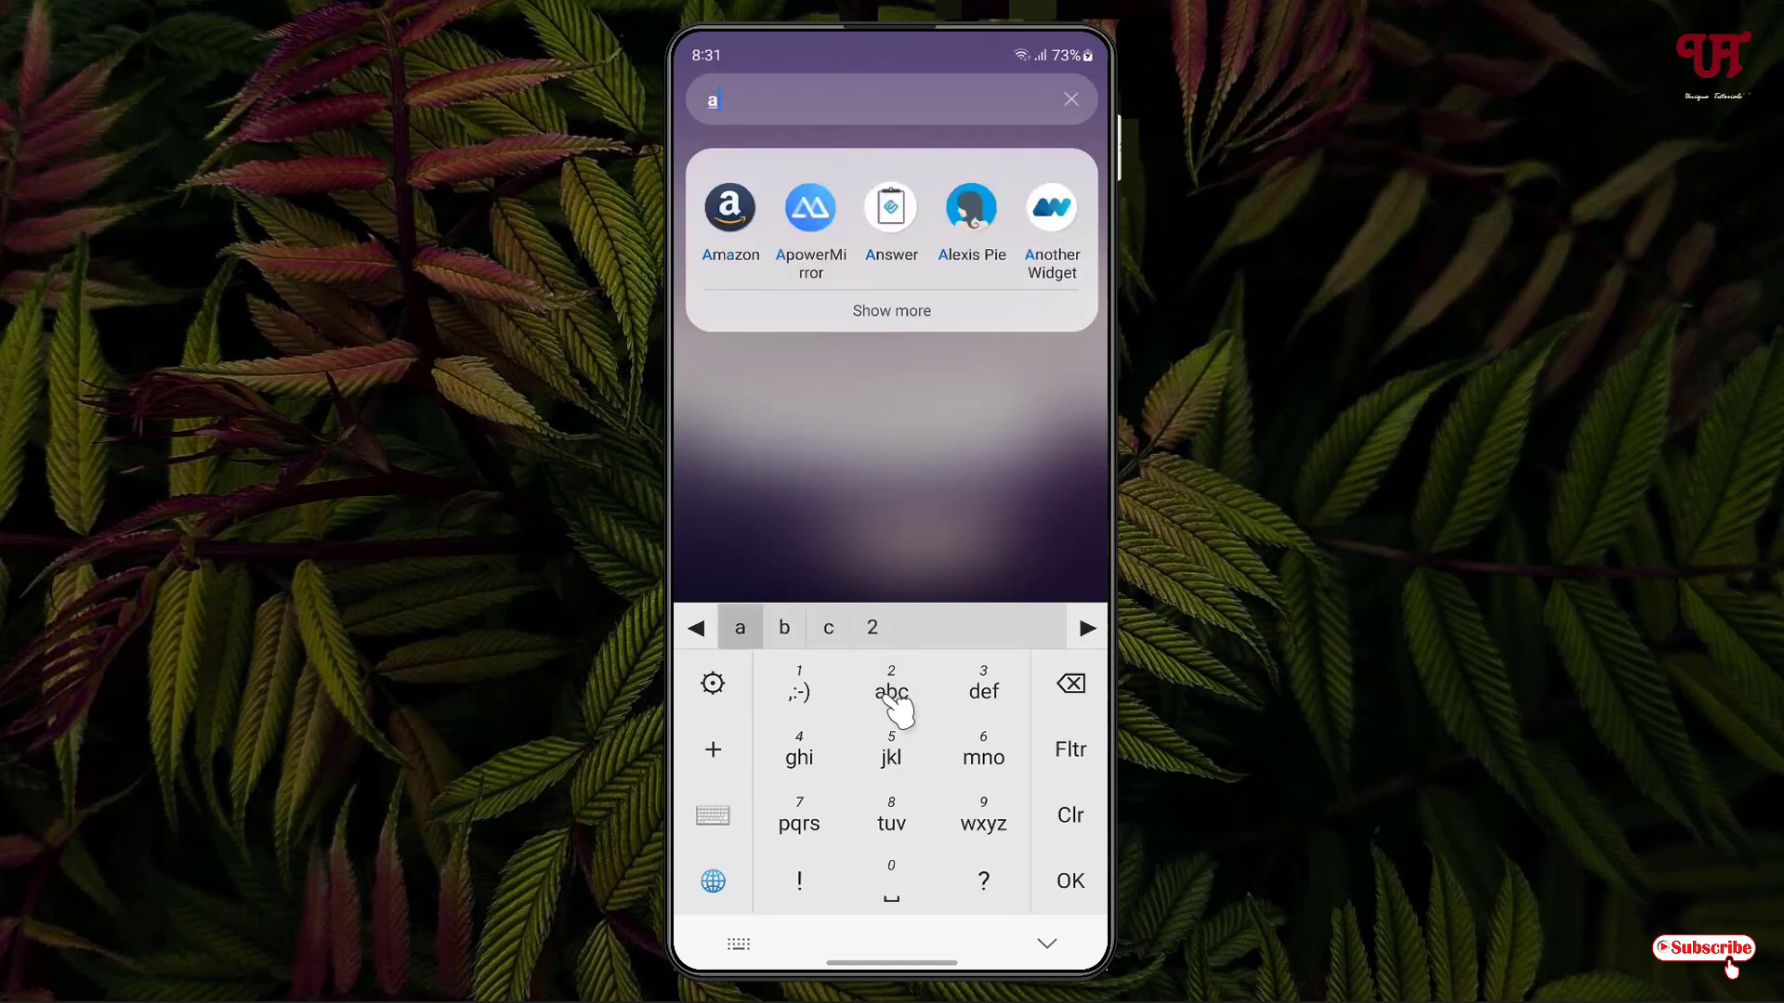
left_click(893, 704)
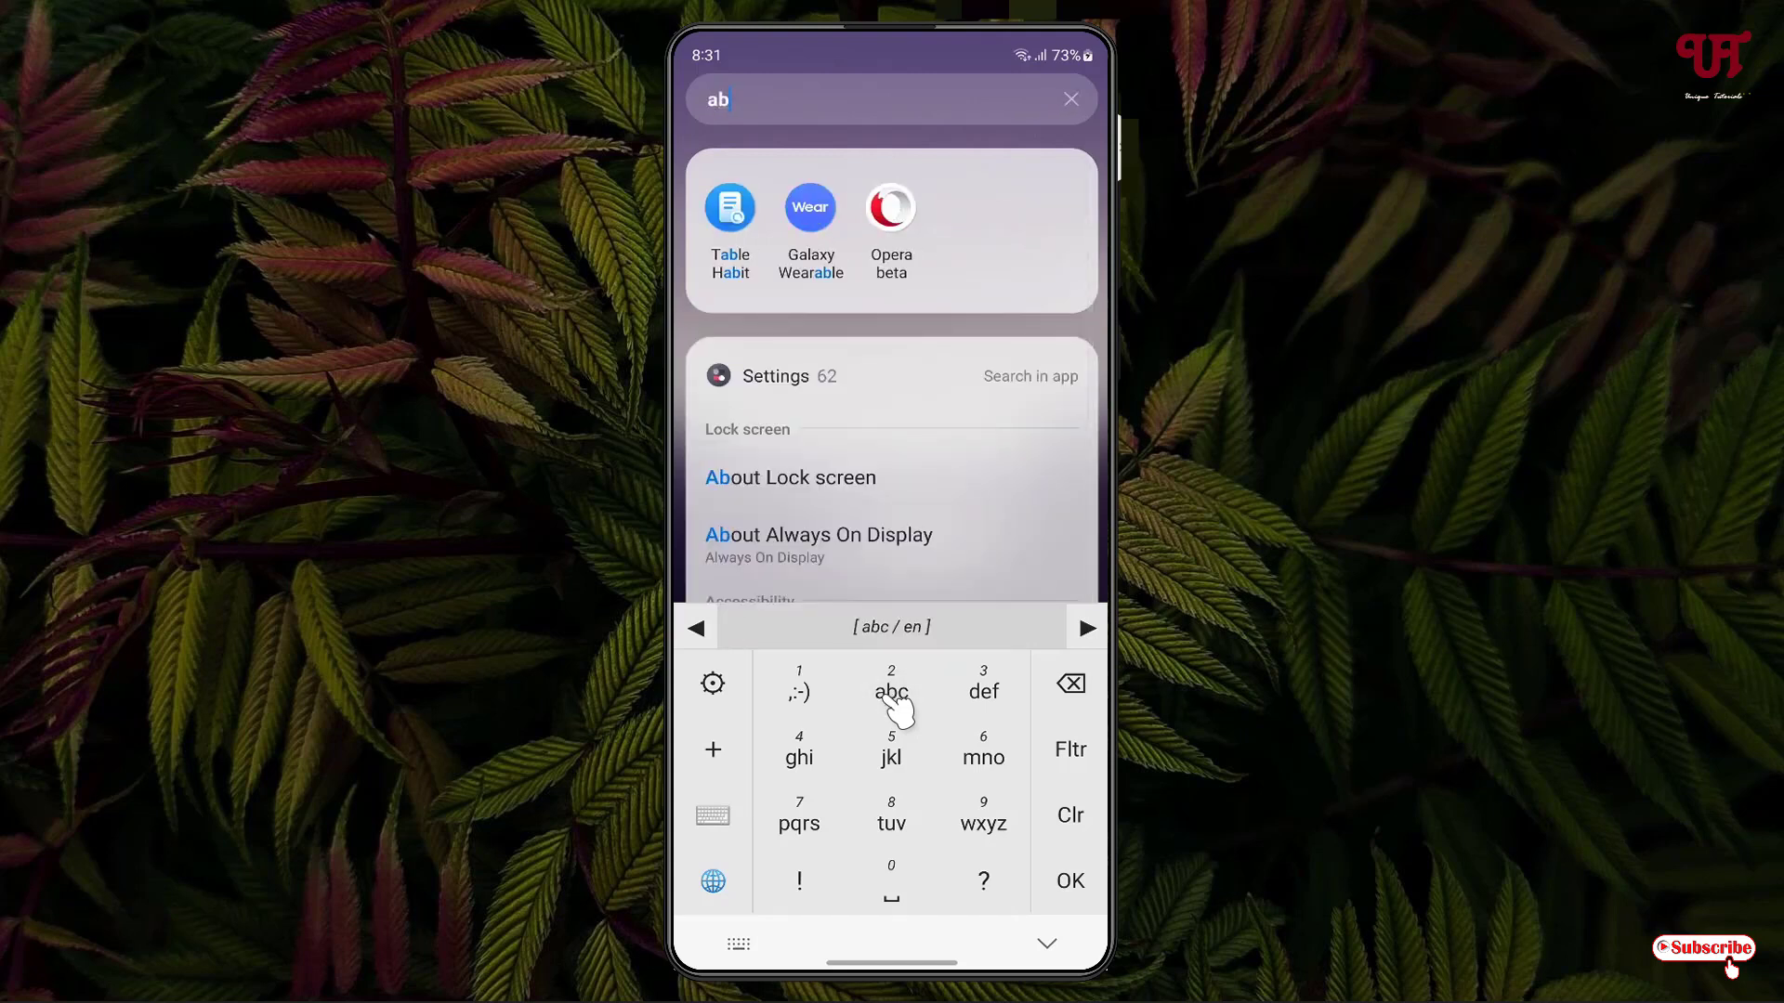
left_click(894, 704)
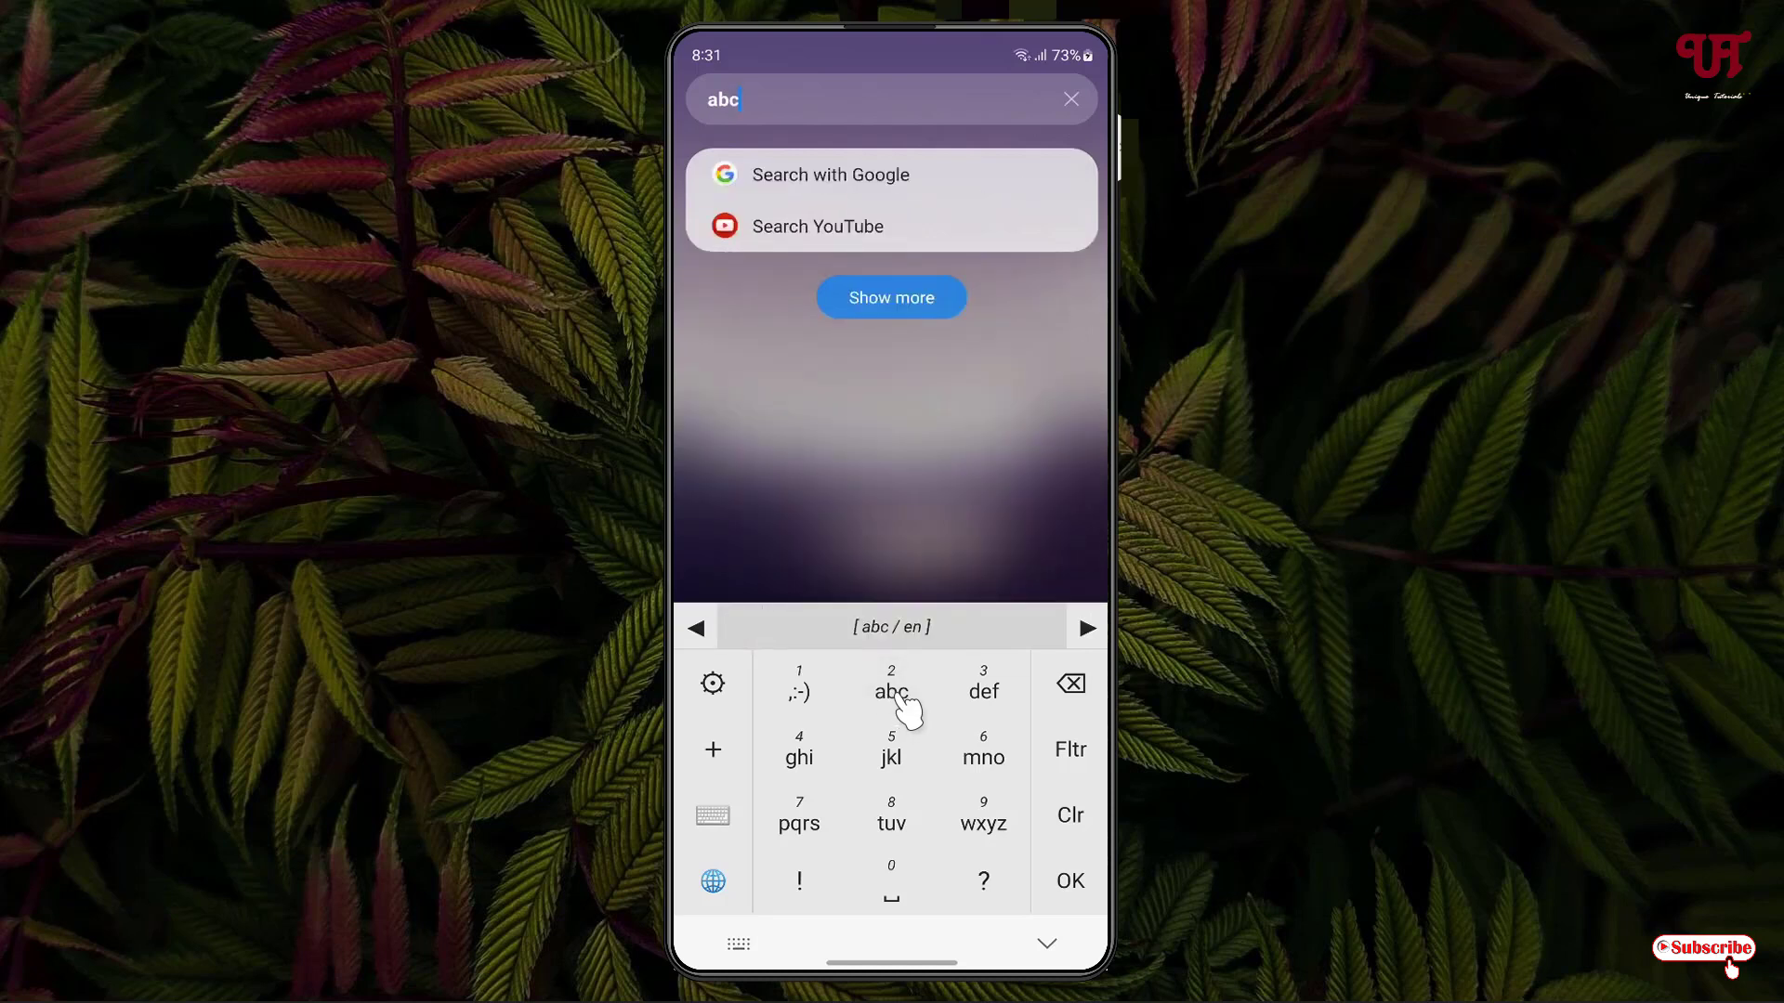
left_click(893, 695)
left_click(894, 695)
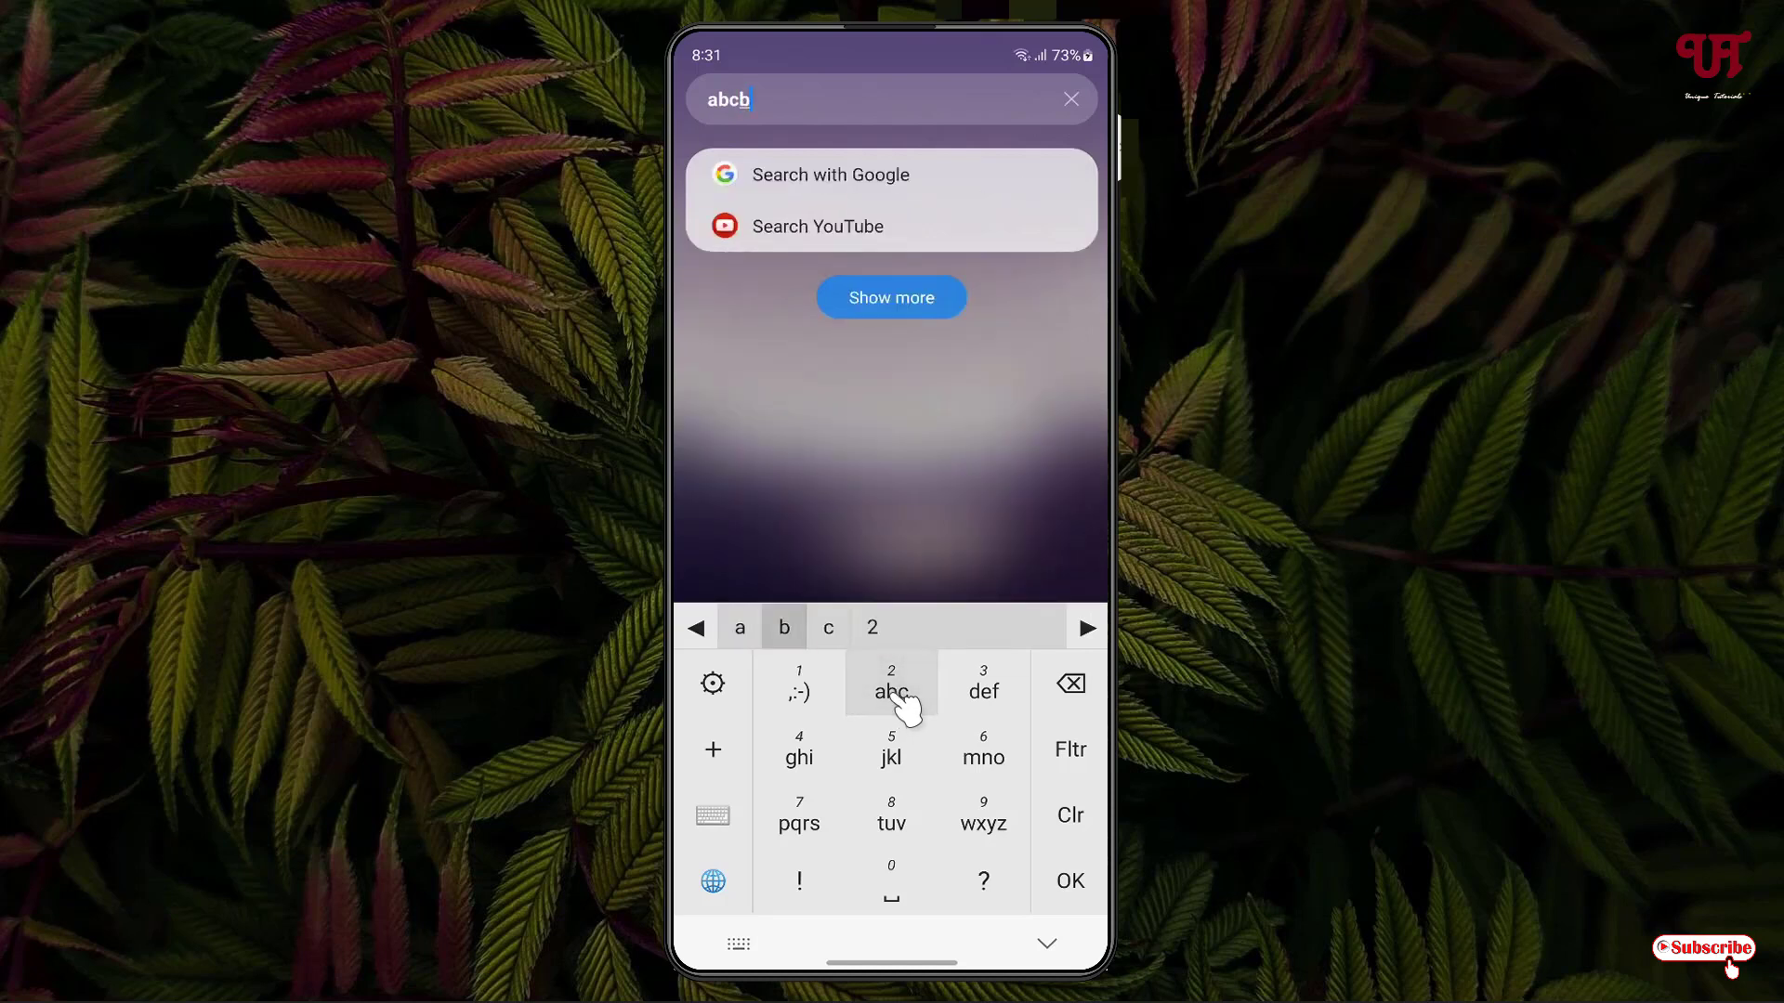
left_click(893, 695)
left_click(893, 695)
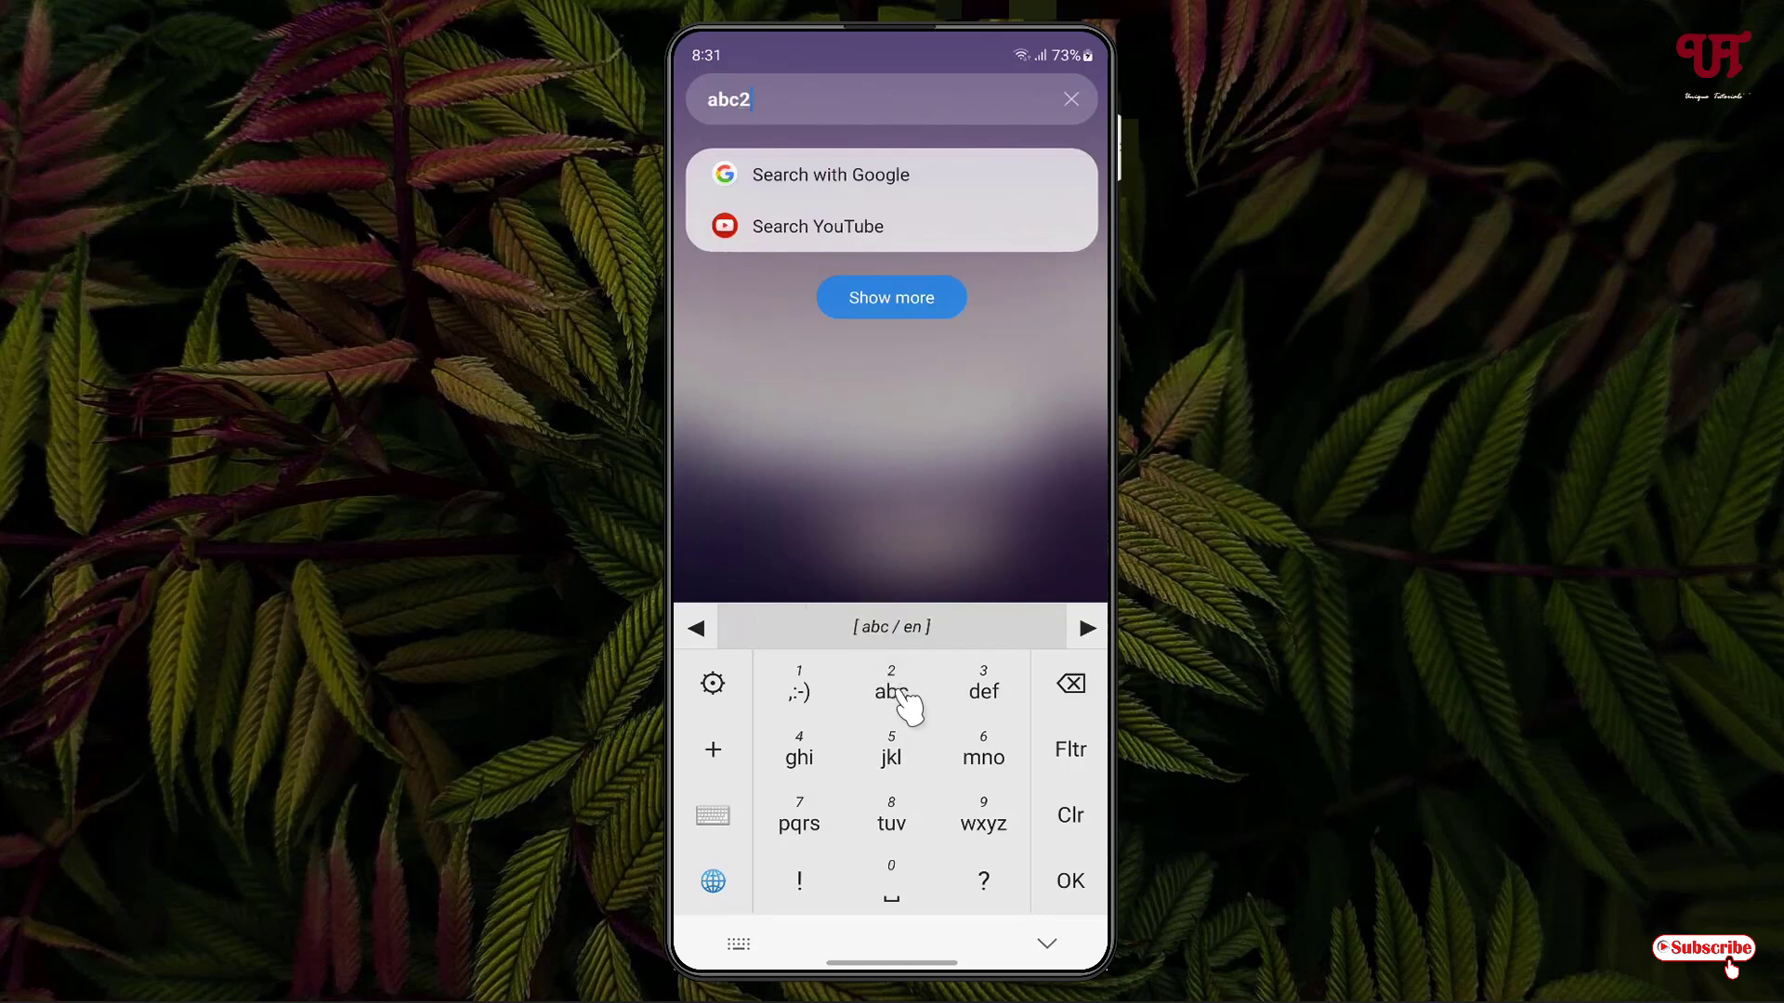
left_click(898, 695)
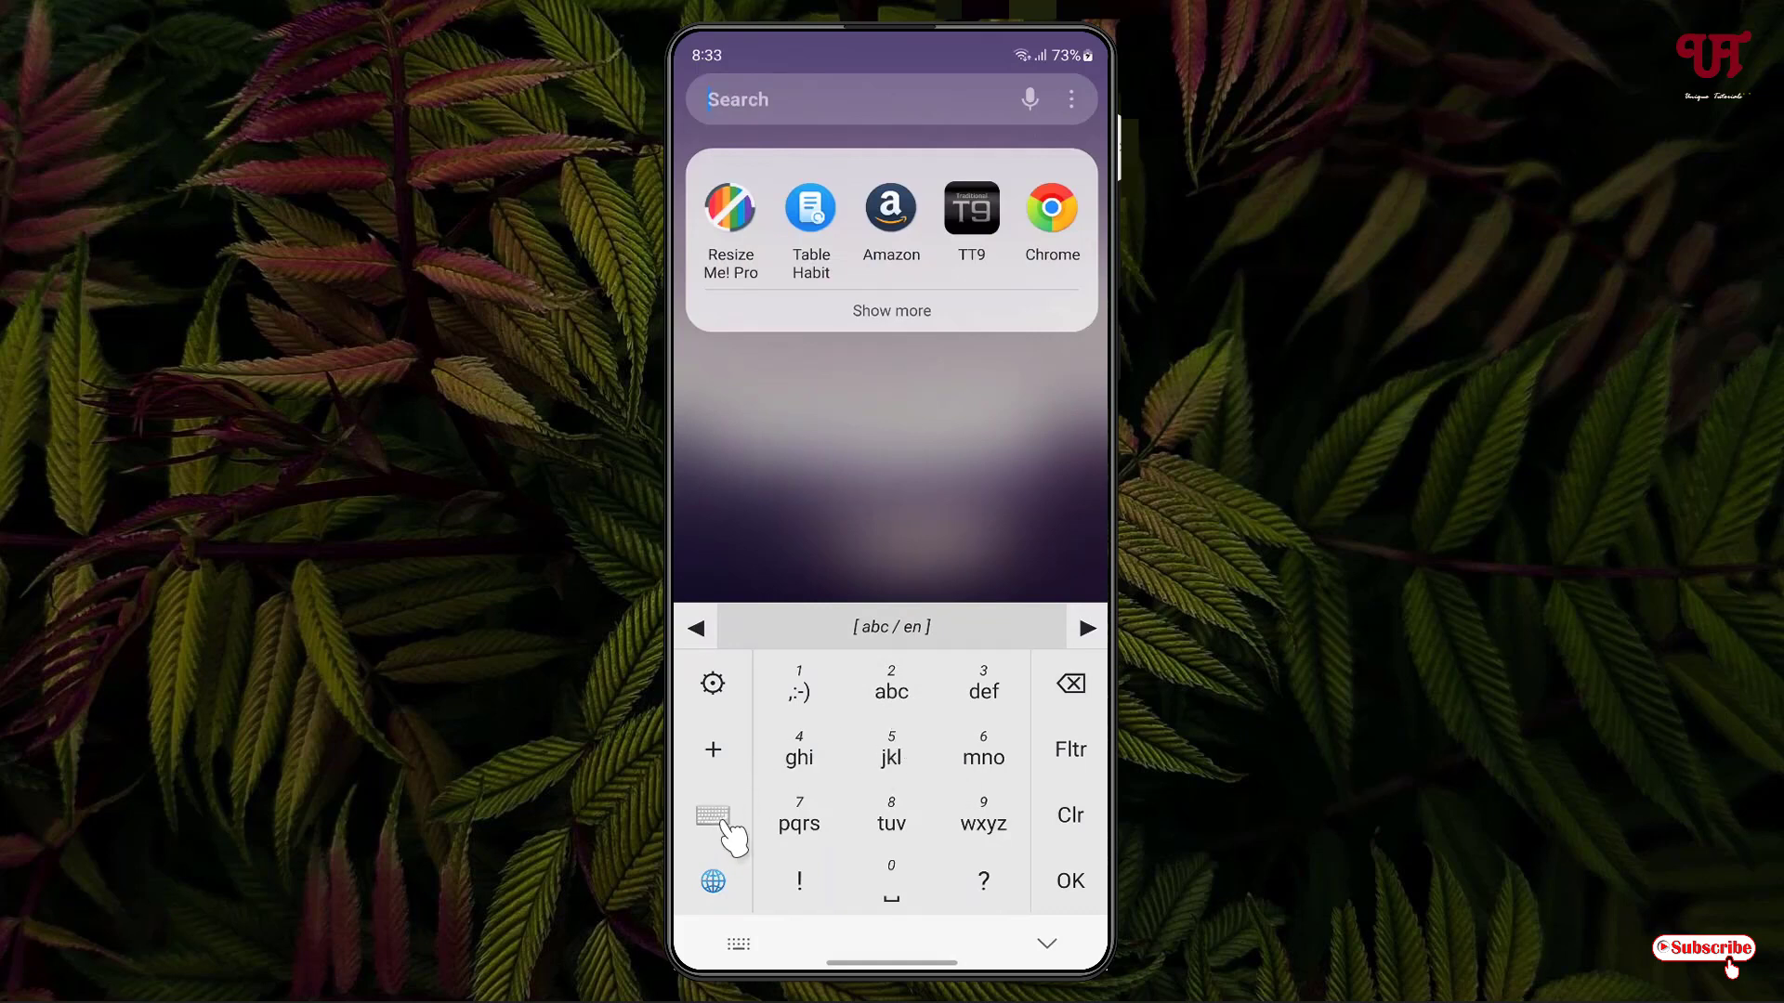
Cycle the keypad mode to uppercase ABC / EN, then back to English predictive
left_click(724, 822)
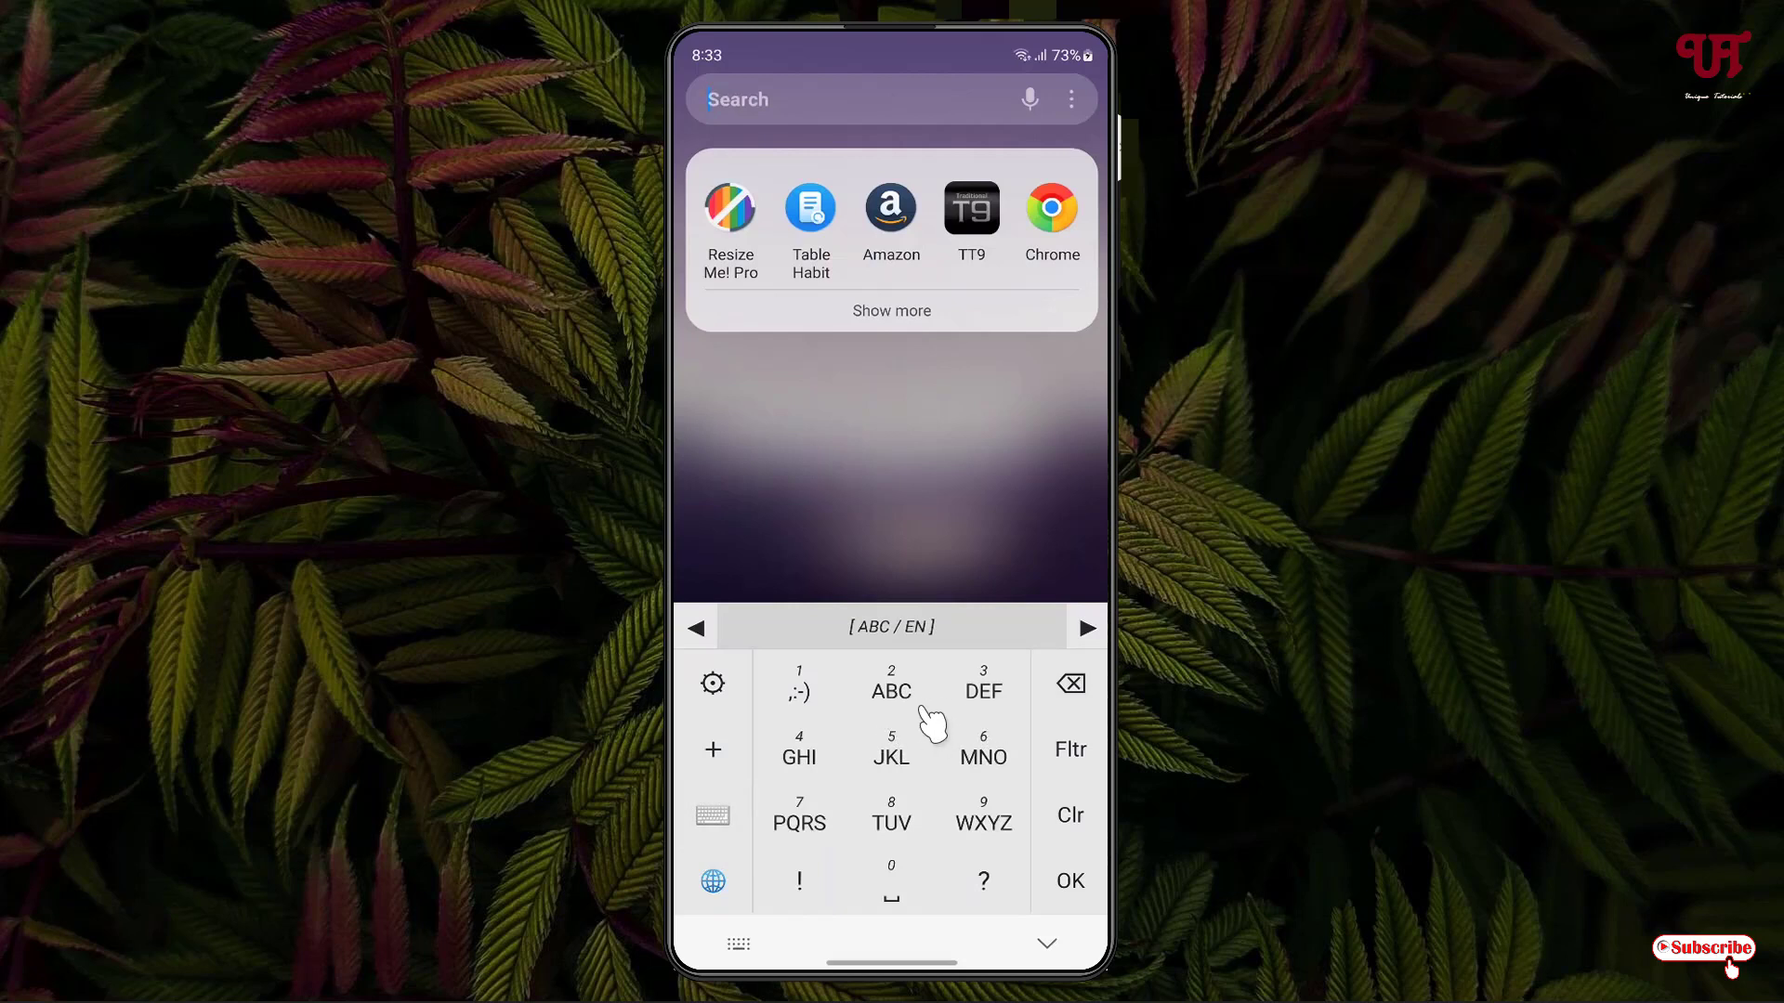
left_click(724, 822)
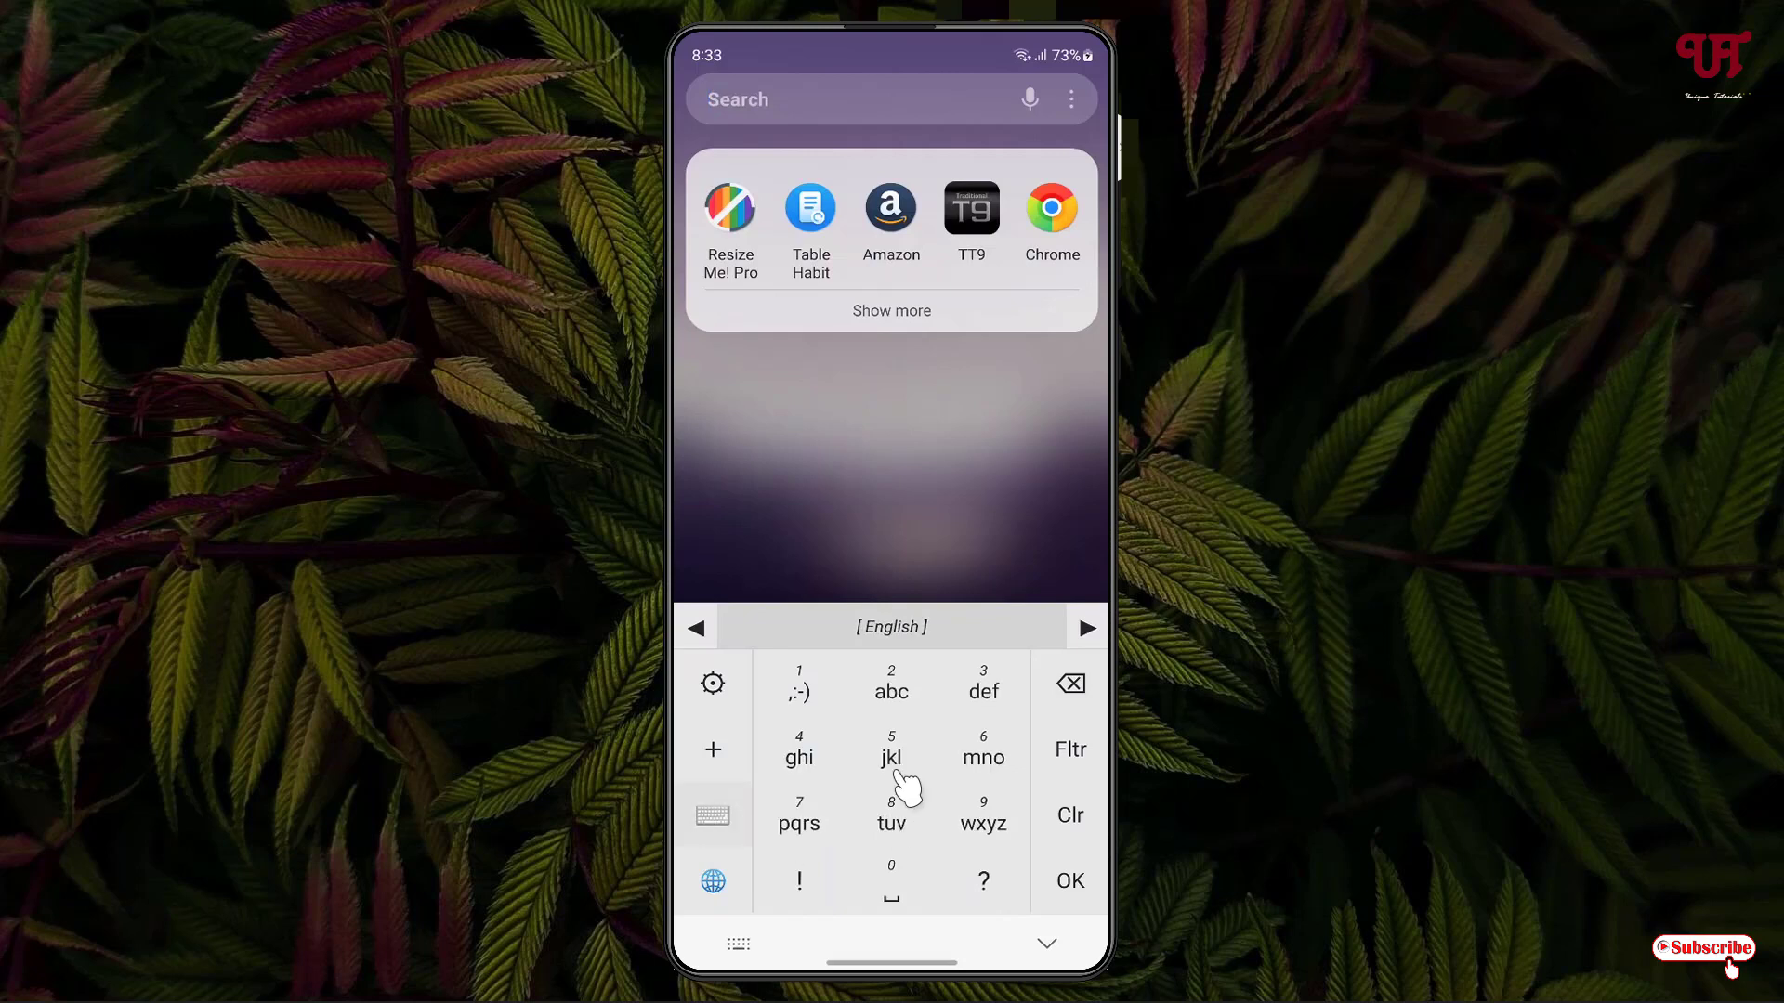
Dismiss the search panel and T9 numpad to reveal the home screen
left_click(994, 568)
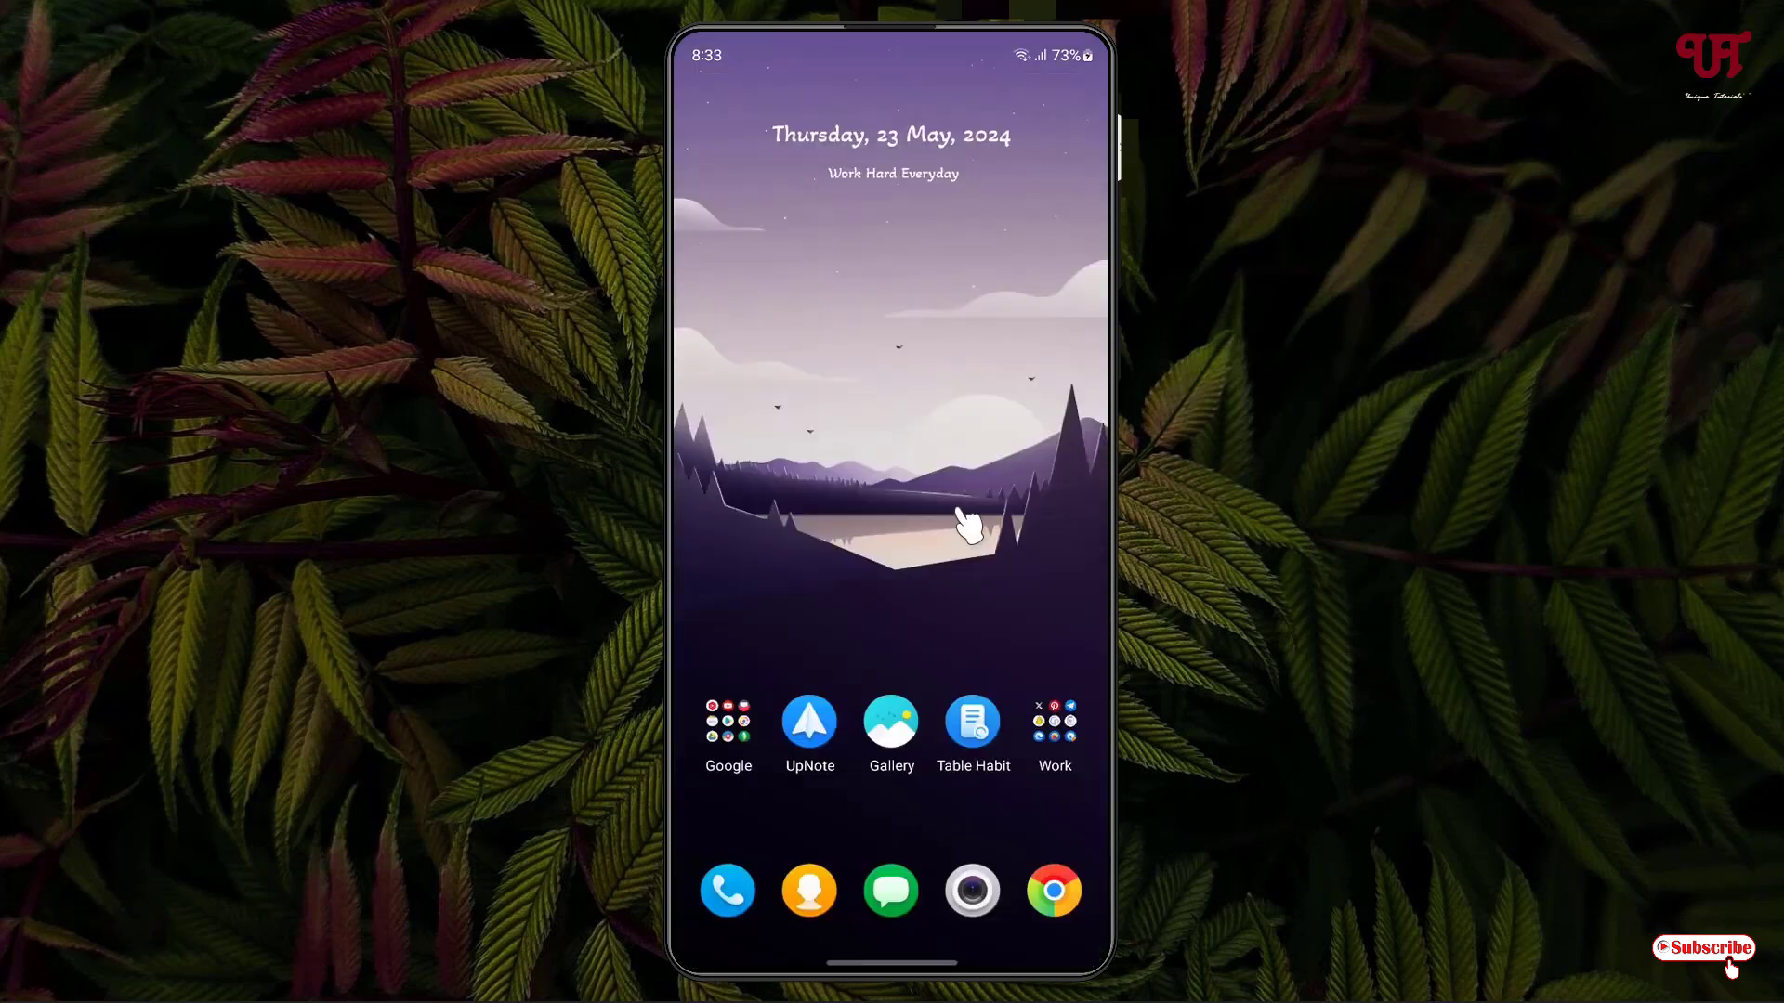